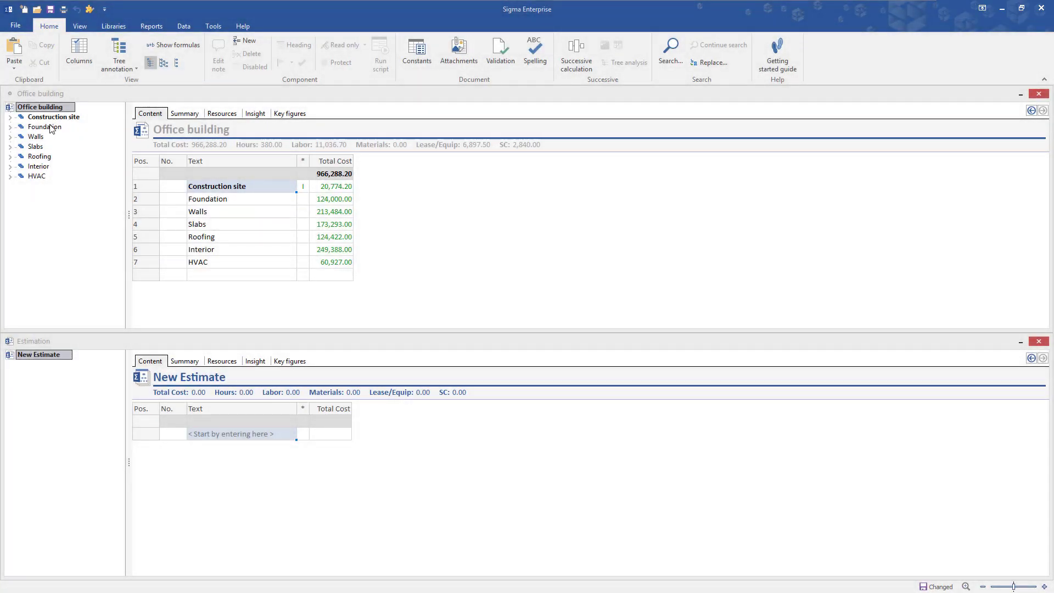
# - Copy the Construction site section from the old estimate into New Estimate
pyautogui.click(44, 119)
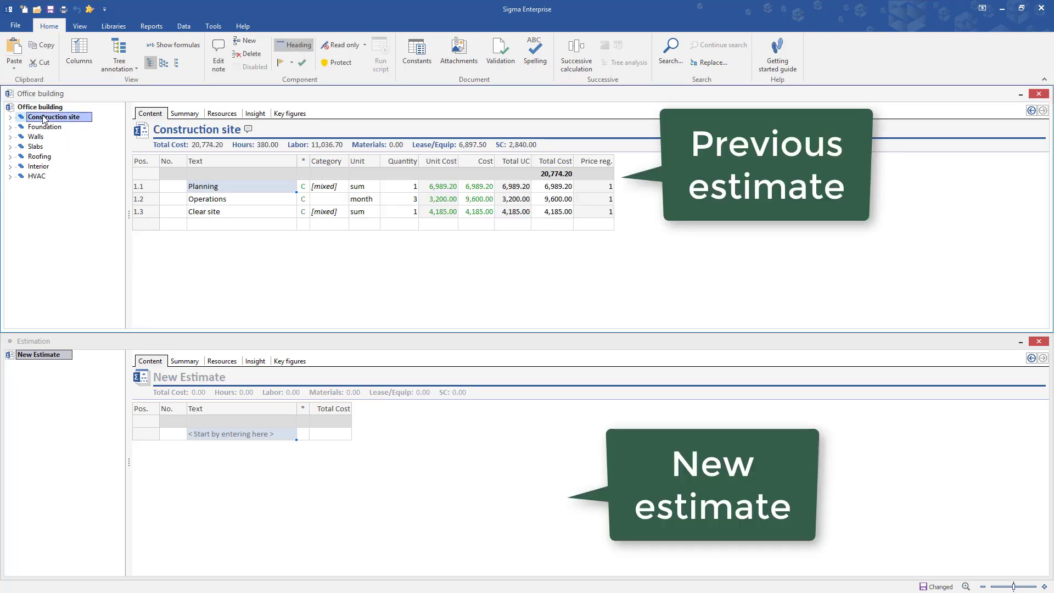
pyautogui.moveTo(44, 119); pyautogui.dragTo(55, 363)
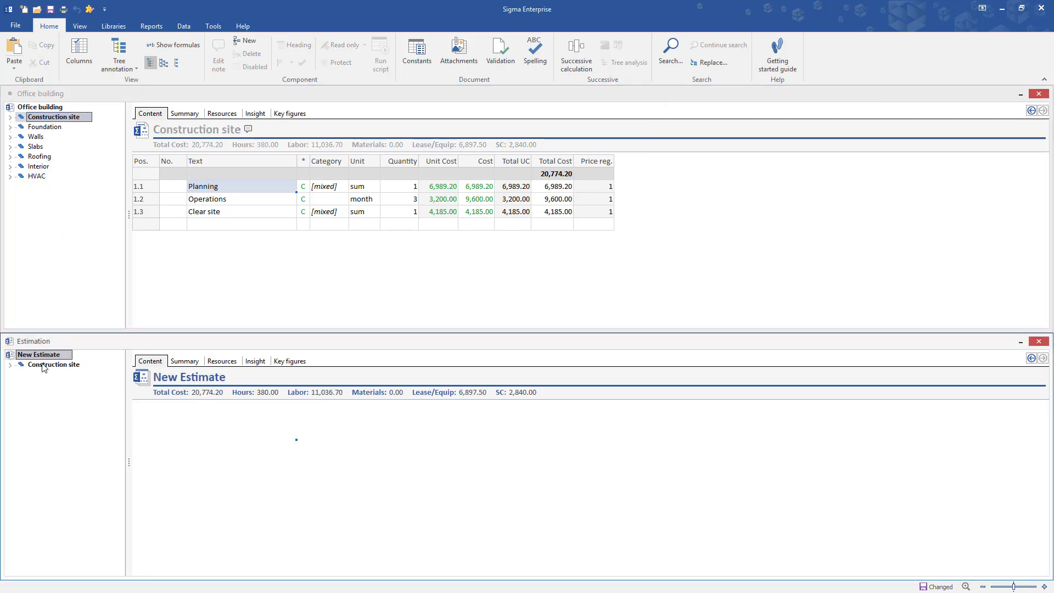
pyautogui.click(23, 367)
# - Set the Operations quantity to 5
pyautogui.click(390, 447)
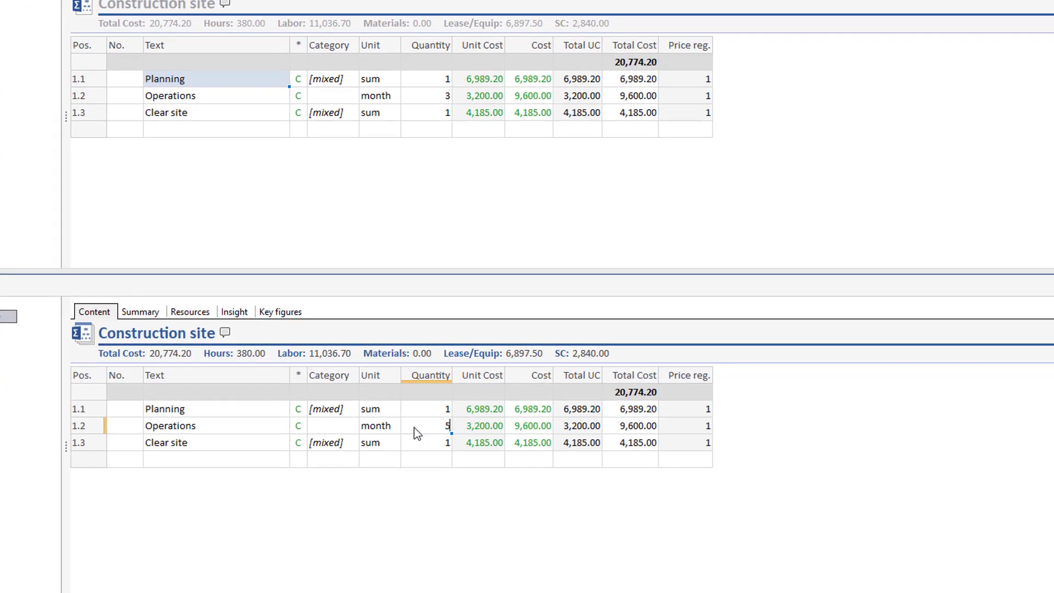
pyautogui.write('5')
pyautogui.press('Return')
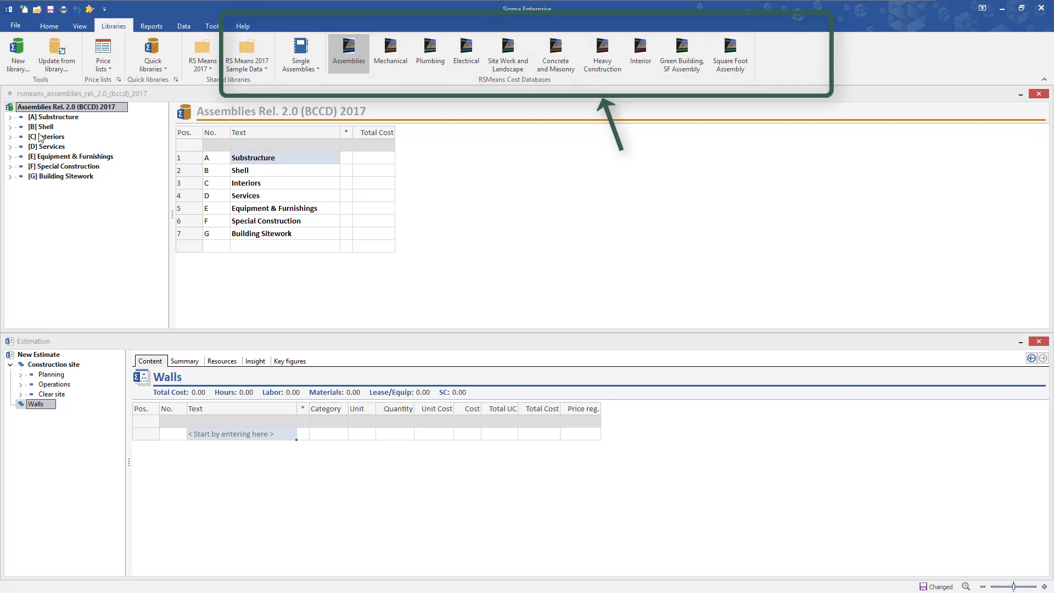
# - Add the plain finish 4000 PSI Cast In Place Concrete wall assembly from Shell > B20 > B2010 to Walls
pyautogui.click(10, 128)
pyautogui.click(20, 146)
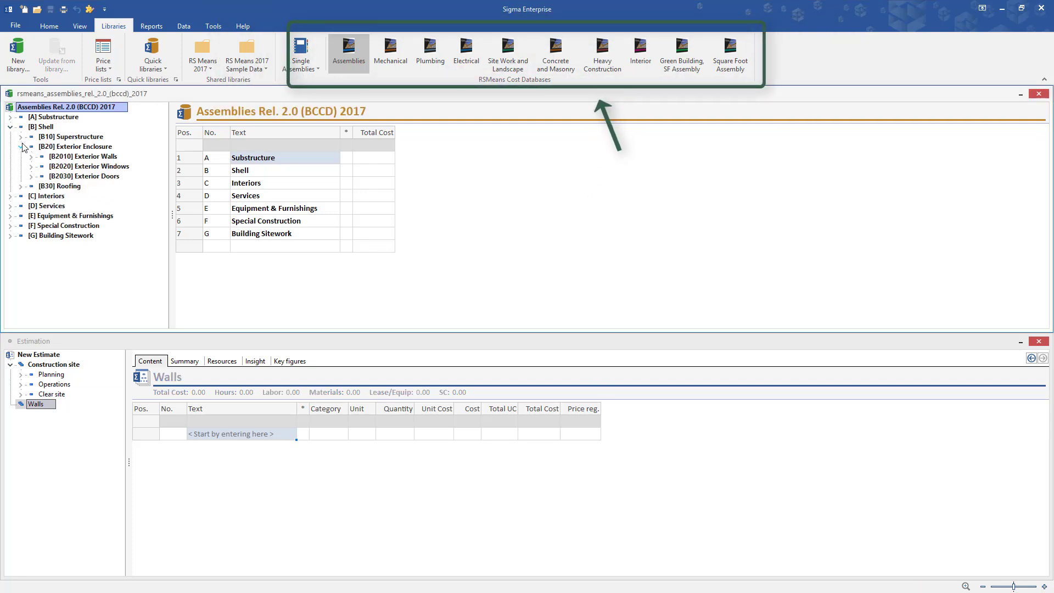
pyautogui.click(31, 156)
pyautogui.click(110, 117)
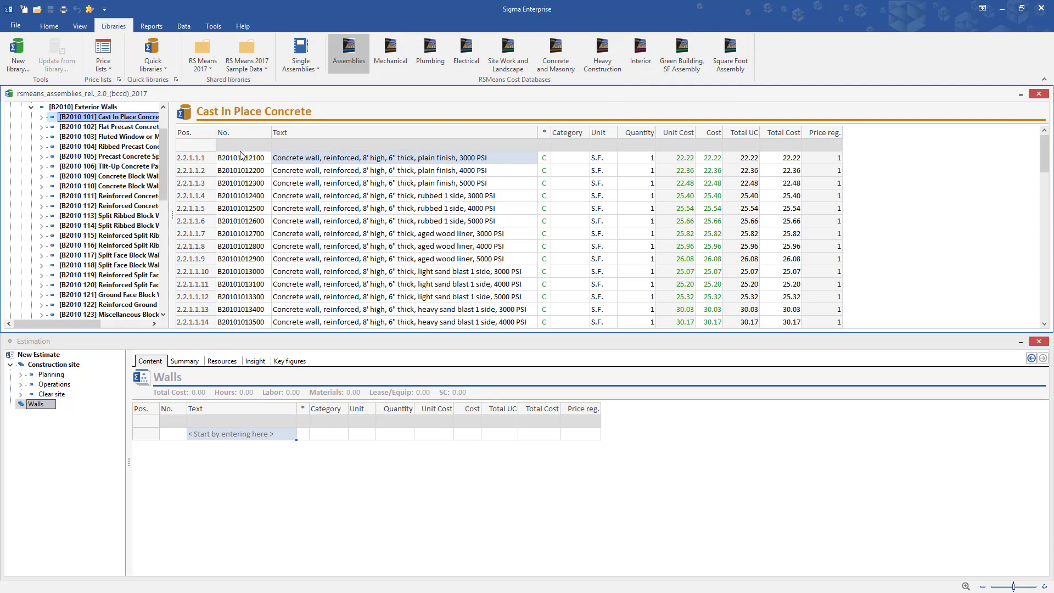
pyautogui.click(302, 171)
pyautogui.moveTo(324, 174); pyautogui.dragTo(264, 432)
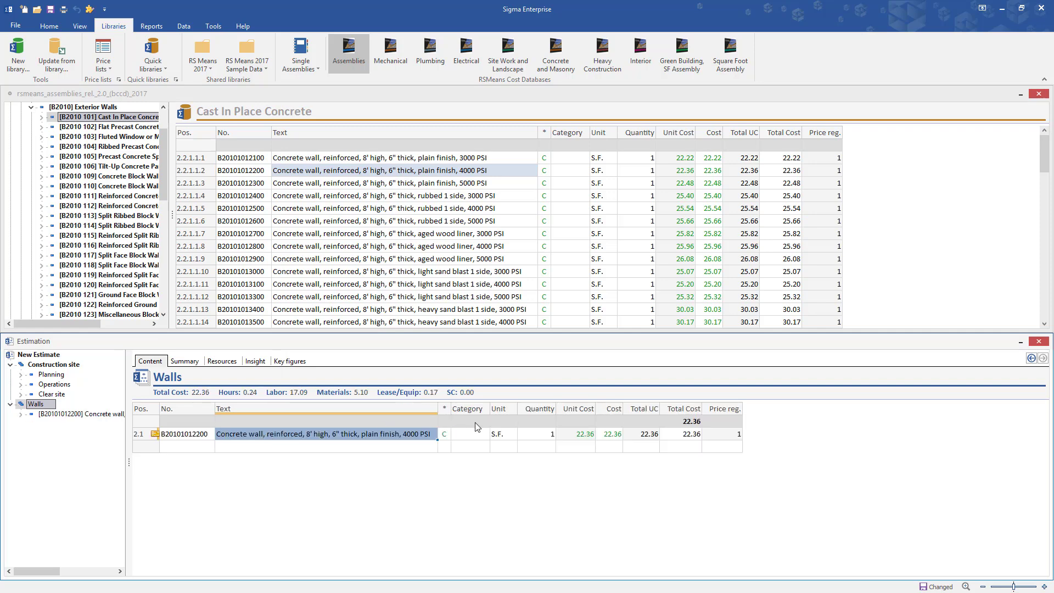
# - Set the concrete wall quantity to 20, giving a total of 447.21
pyautogui.click(525, 433)
pyautogui.write('20')
pyautogui.press('Return')
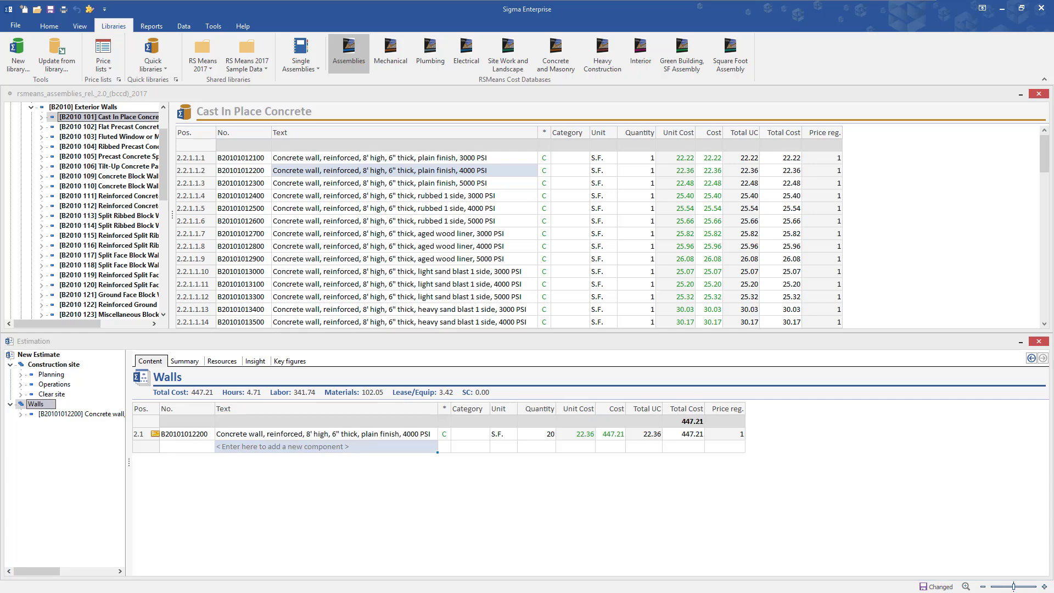
pyautogui.click(53, 364)
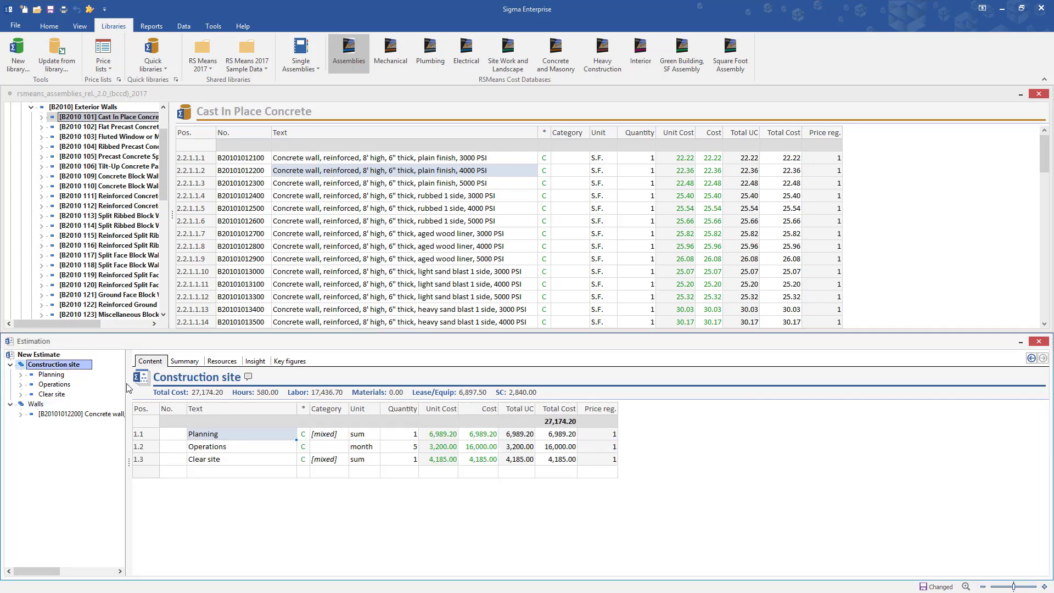
pyautogui.click(225, 473)
pyautogui.write('site li')
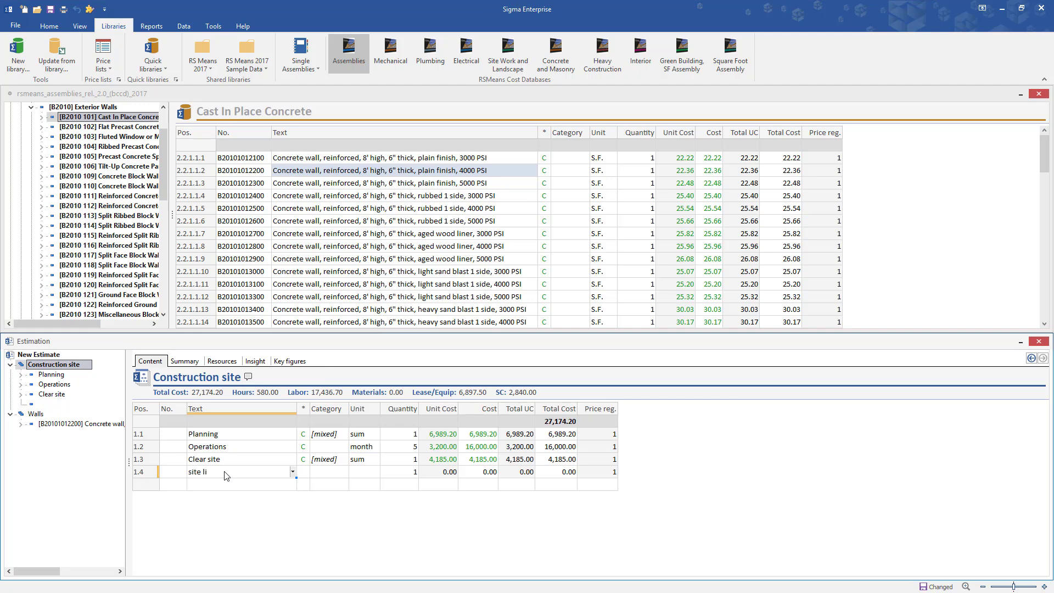
pyautogui.write('ghting 400')
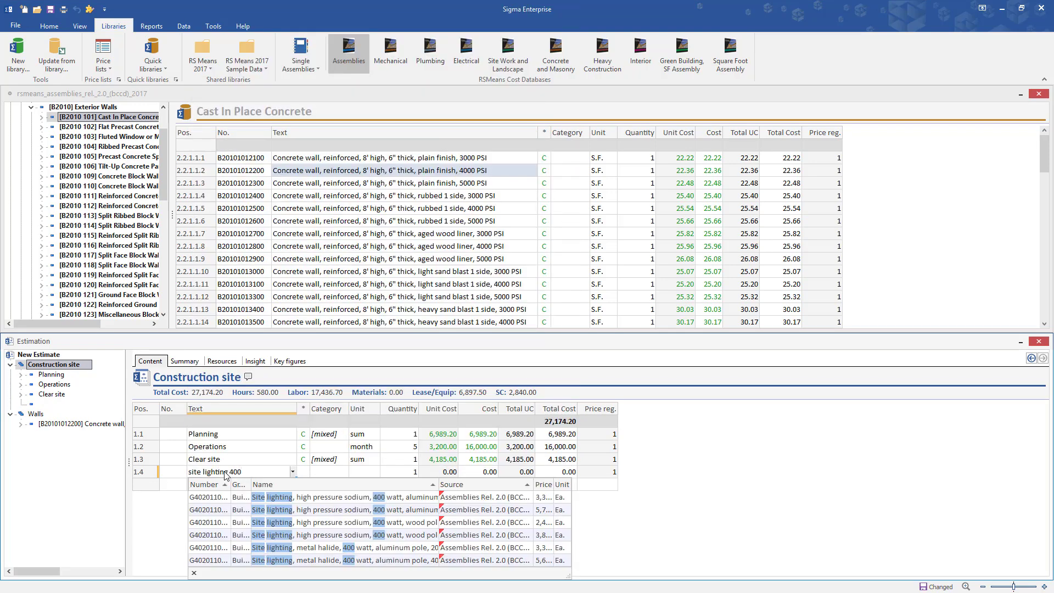
pyautogui.click(329, 510)
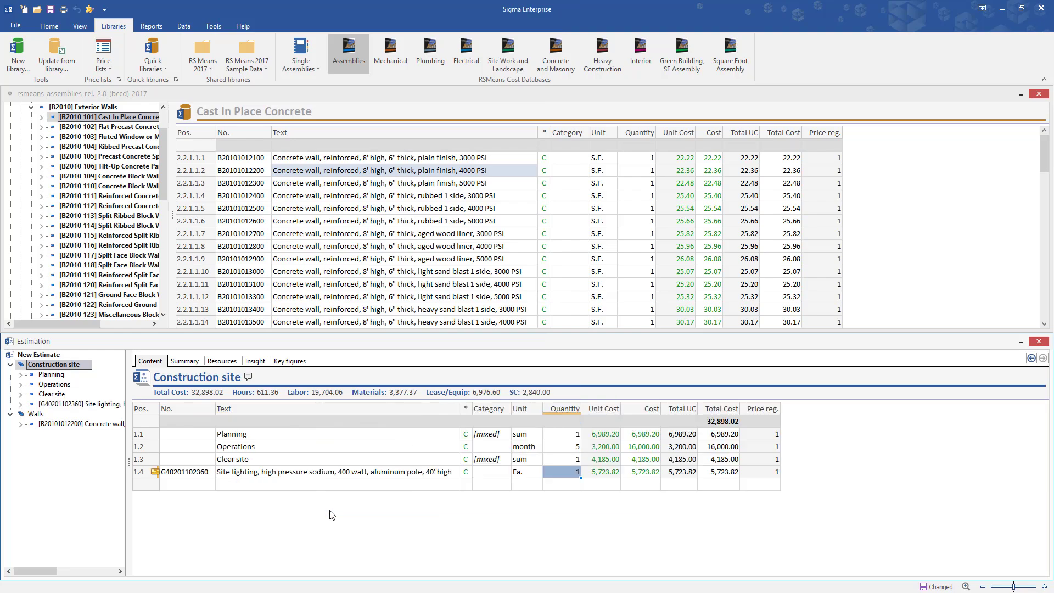
pyautogui.write('3')
pyautogui.press('Return')
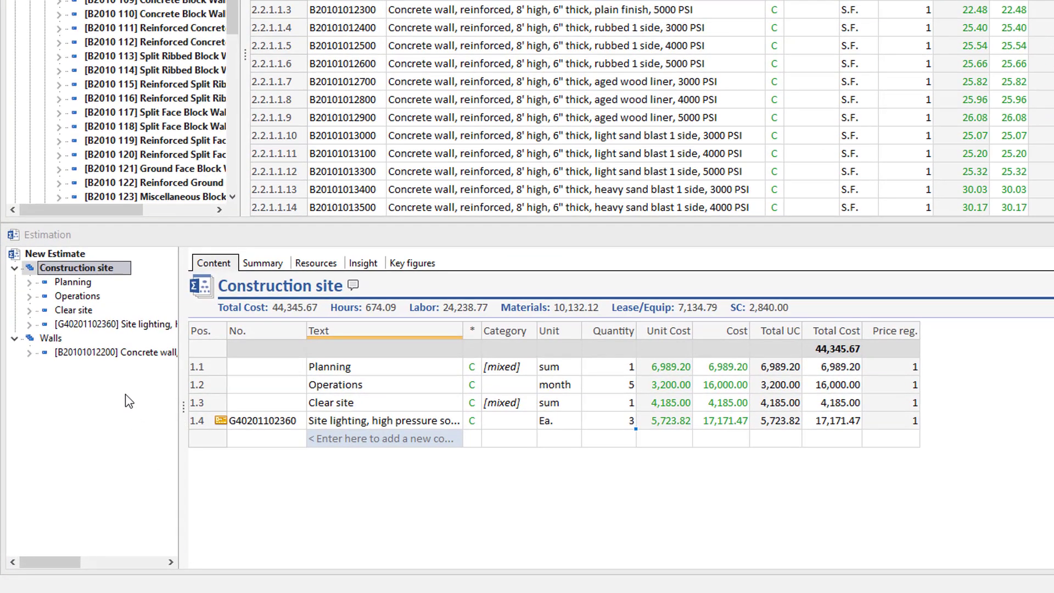
# - Drill into the concrete wall's five cost items, its C.I.P. forms item and the C-2 Crew's carpenters and laborers
pyautogui.click(69, 353)
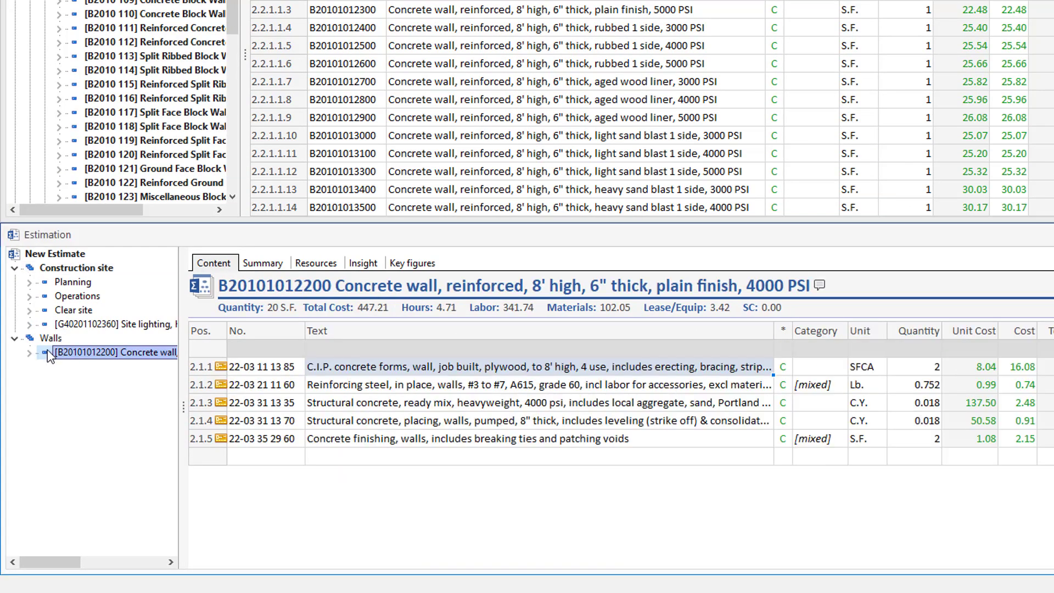
pyautogui.click(30, 353)
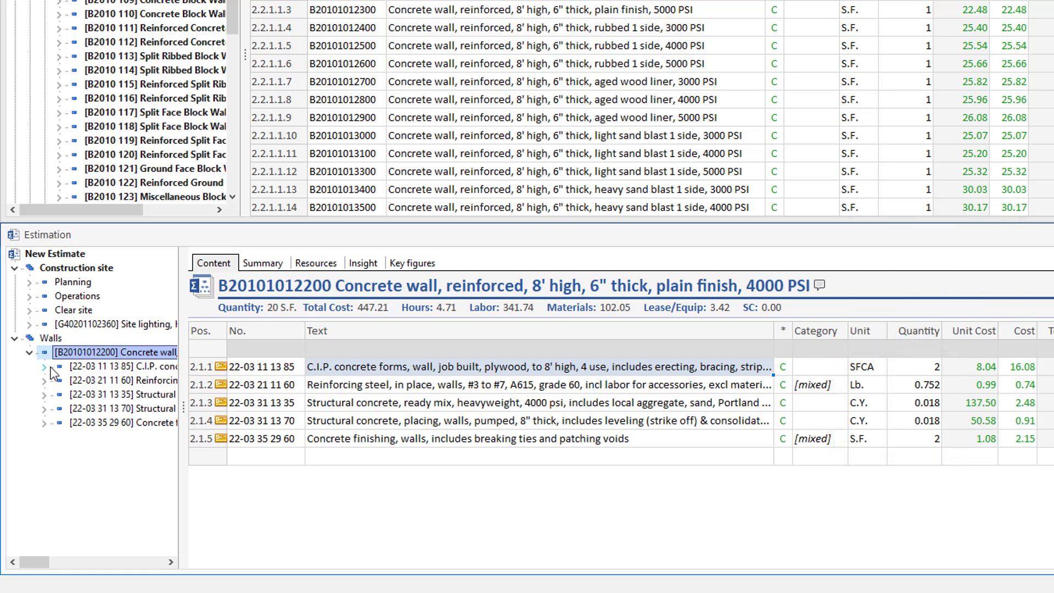
pyautogui.click(44, 368)
pyautogui.click(86, 365)
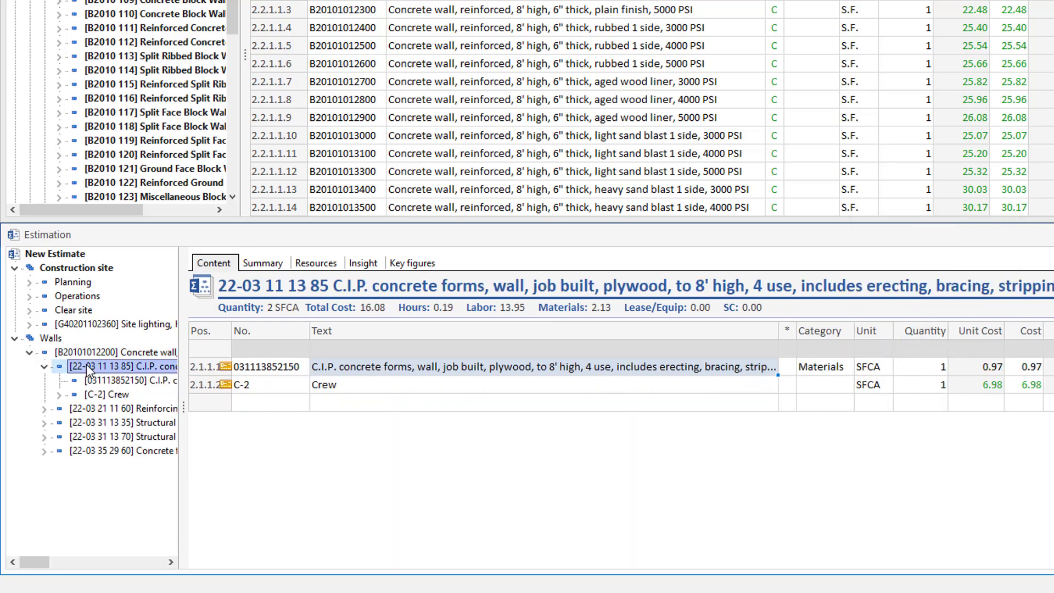
pyautogui.click(59, 395)
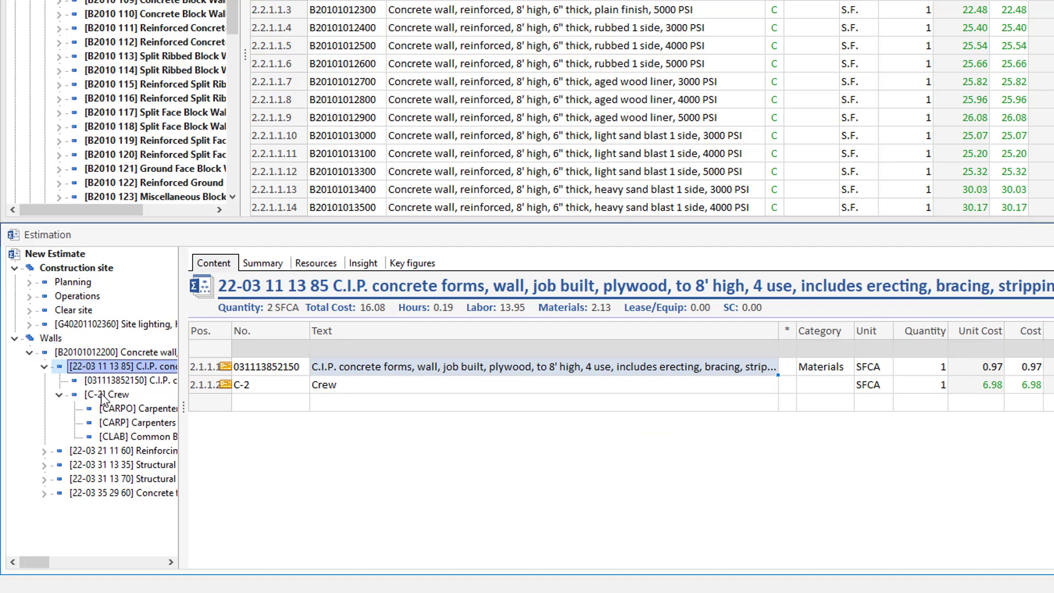
pyautogui.click(103, 395)
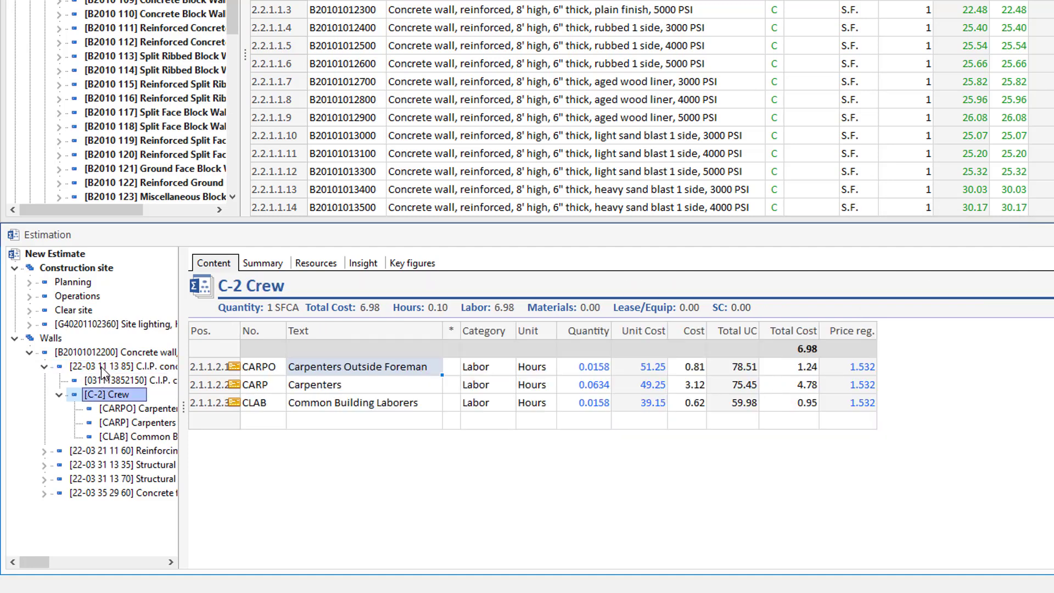
pyautogui.click(102, 368)
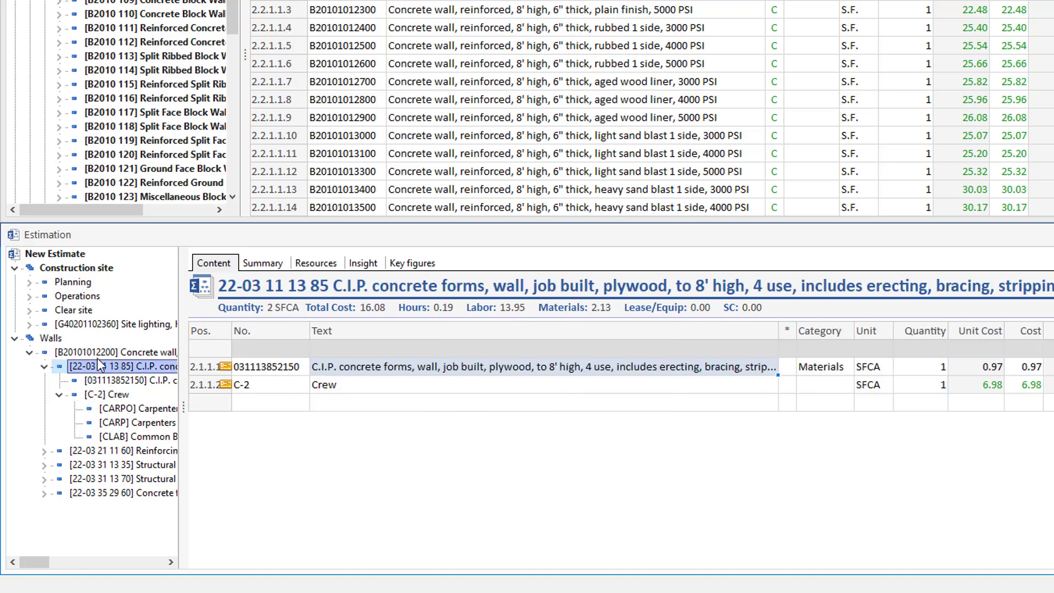
pyautogui.click(94, 352)
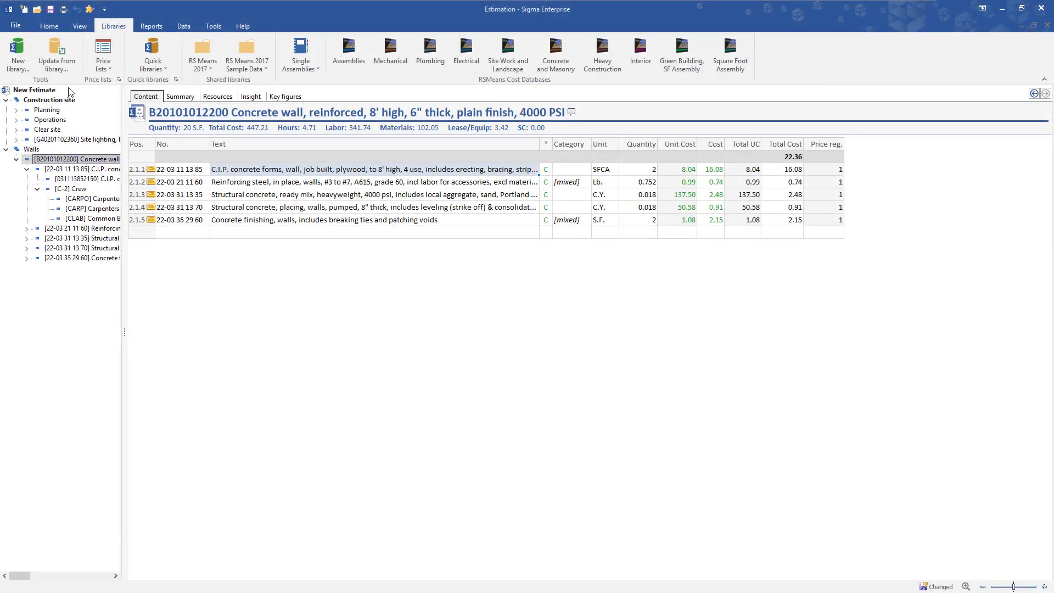
# - Create 'New Library' with the groups Curtain walls, Doors and Misc
pyautogui.click(23, 64)
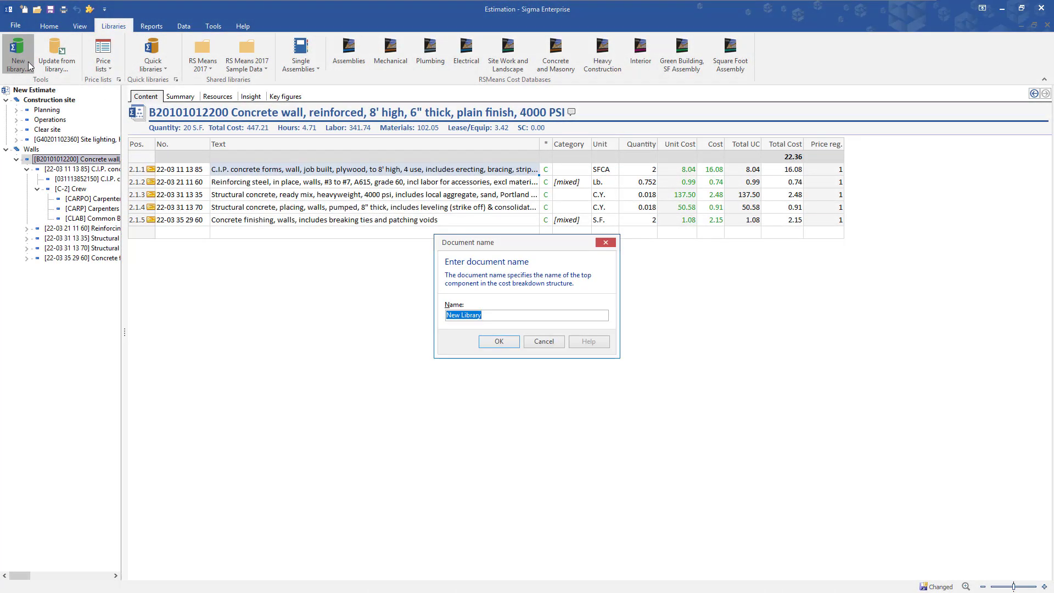
pyautogui.press('Return')
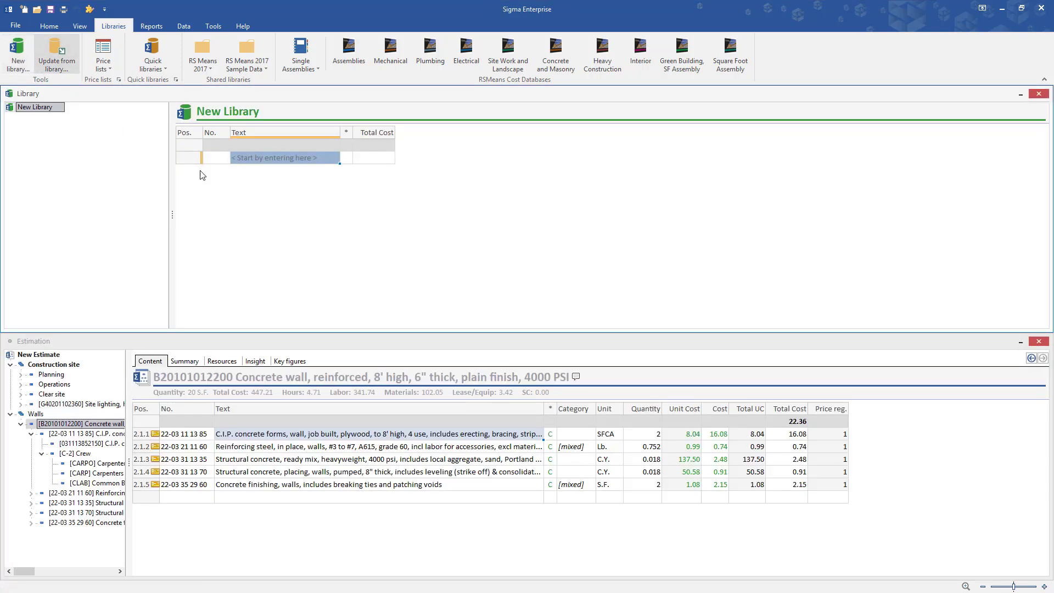
pyautogui.write('Curt')
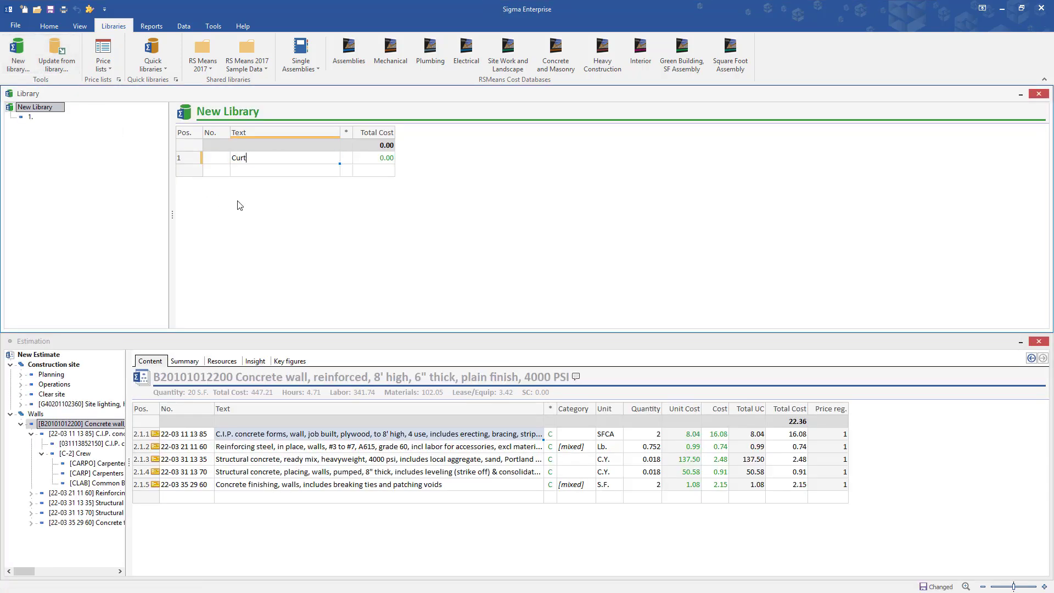
pyautogui.write('ain walls')
pyautogui.press('Return')
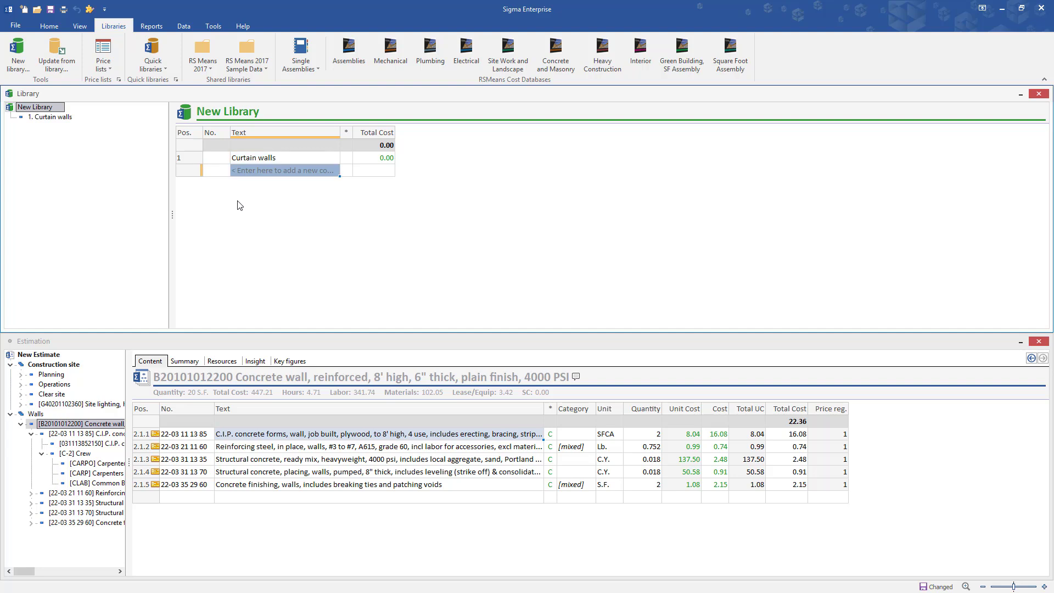
pyautogui.write('Doors')
pyautogui.press('Return')
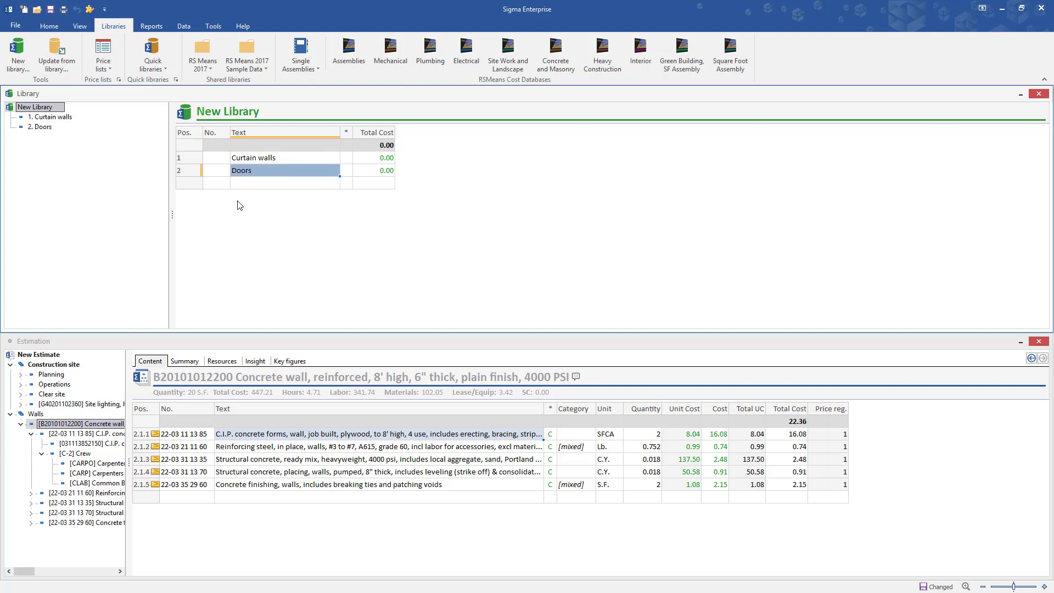
pyautogui.write('Misc')
pyautogui.press('Return')
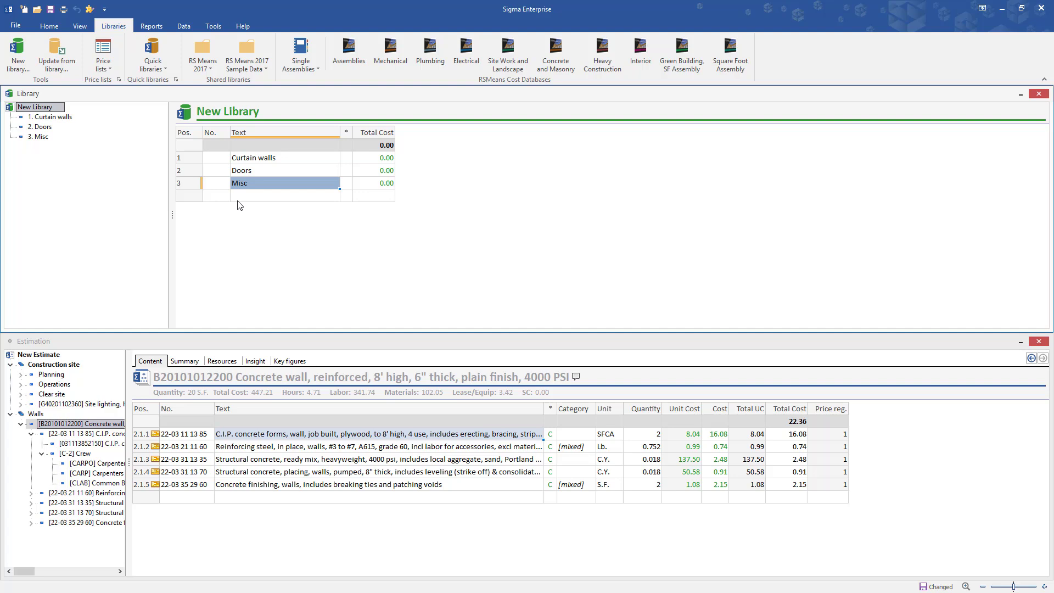
# - Copy Construction site with its four items into the Misc group
pyautogui.click(60, 365)
pyautogui.moveTo(85, 295); pyautogui.dragTo(43, 140)
pyautogui.click(46, 150)
pyautogui.doubleClick(45, 151)
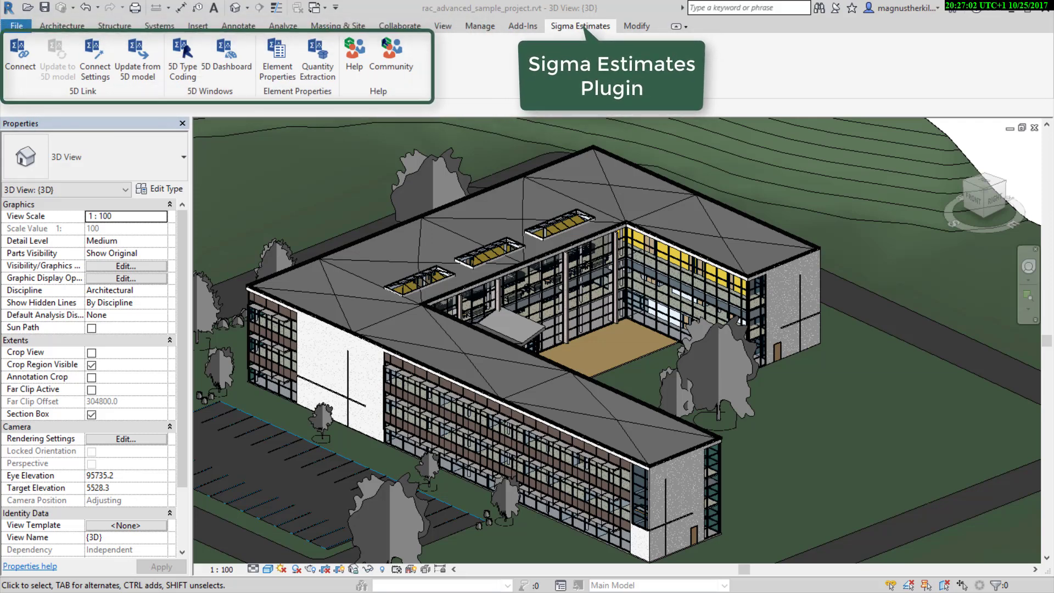
# - Export the model's 2657 elements to a Sigma estimate named rac_advanced_sample_project
pyautogui.click(22, 63)
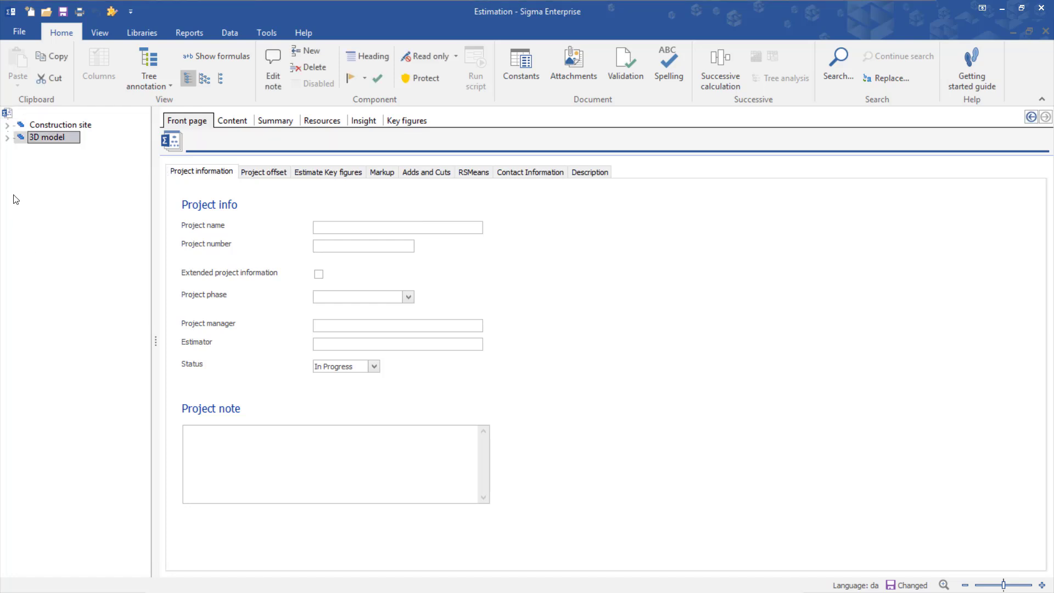
# - Open Walls > Exterior - Insulation on Masonry in the 3D model tree and review its eight items' Revit custom fields
pyautogui.click(7, 138)
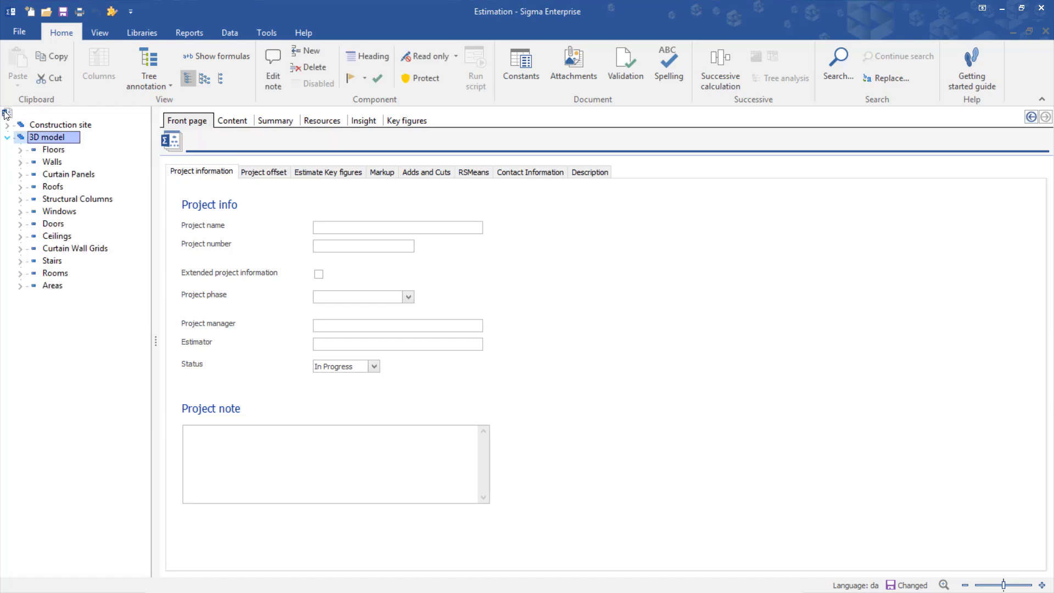
pyautogui.click(20, 163)
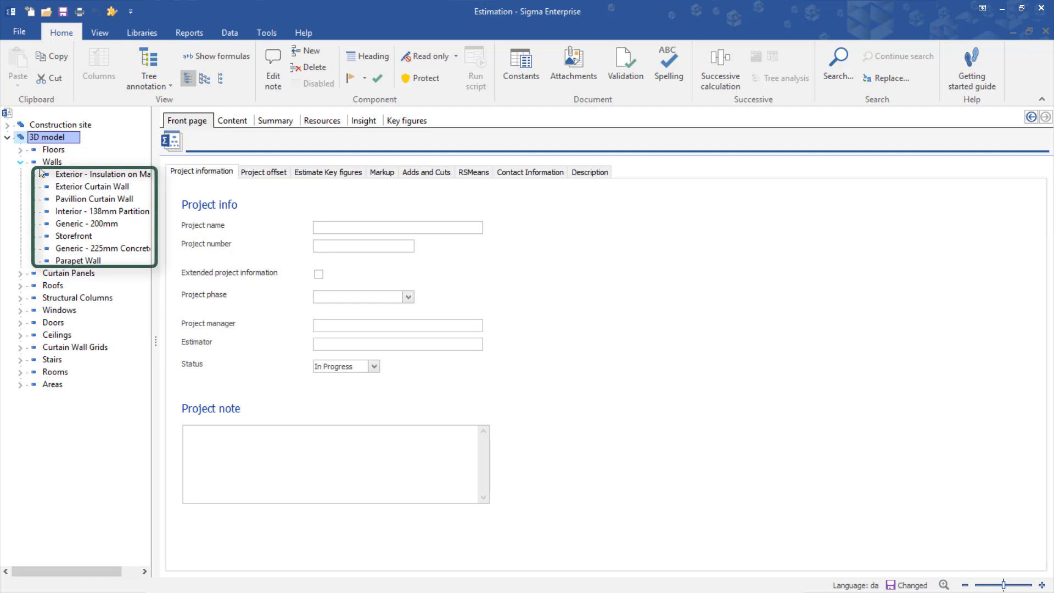
pyautogui.click(71, 174)
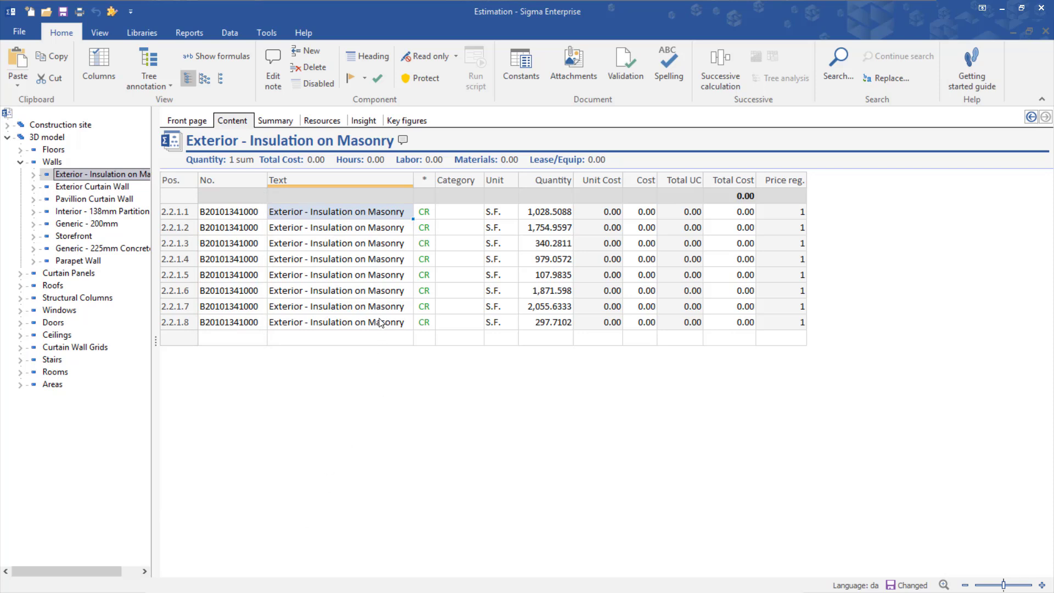
pyautogui.moveTo(423, 222)
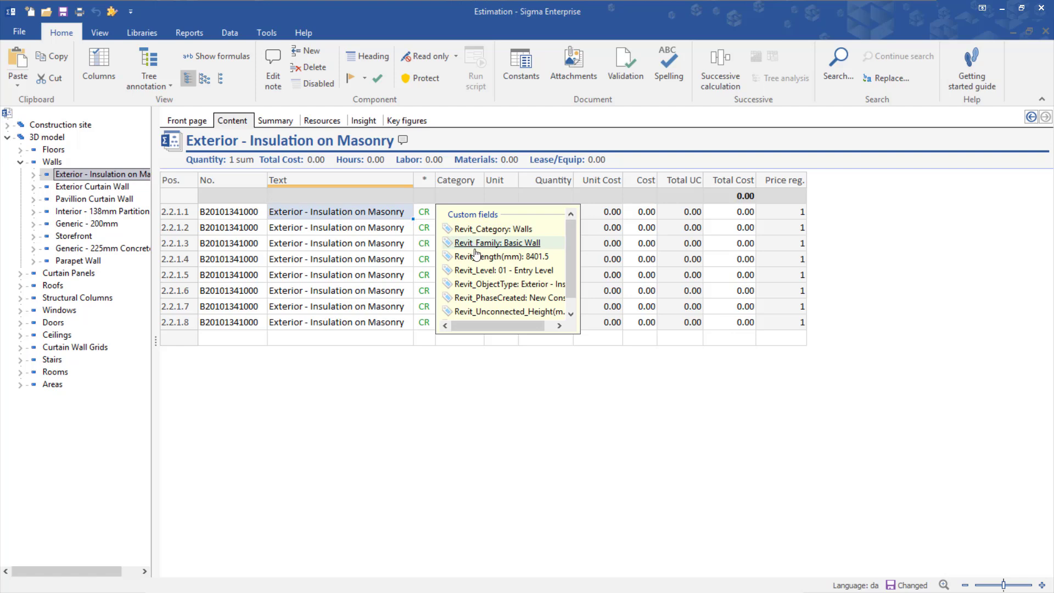
pyautogui.scroll(-1, 476, 261)
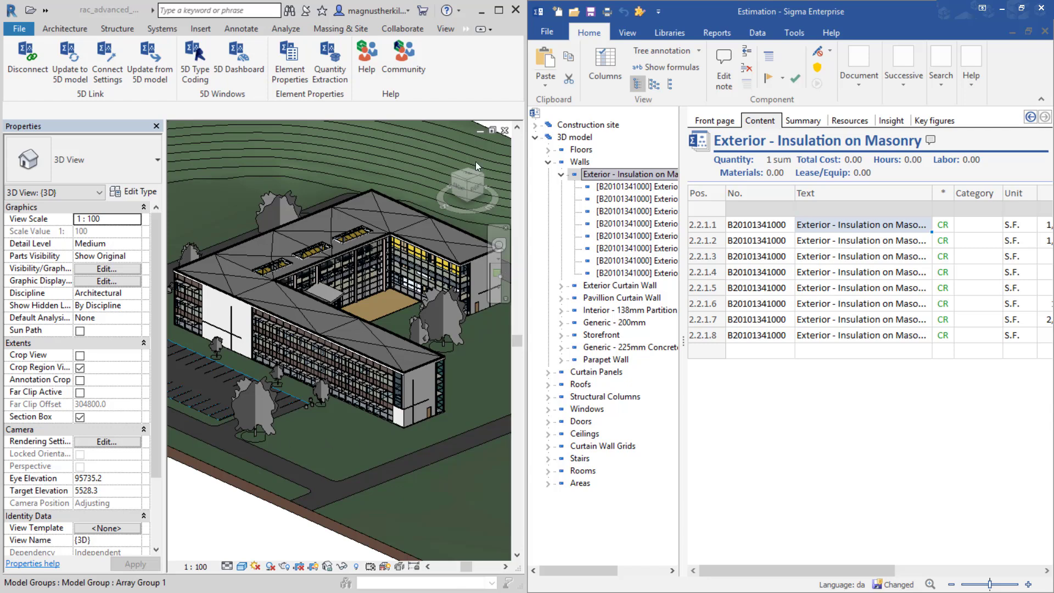
# - Highlight the masonry walls, then all walls, in Revit from the Sigma tree, and select the roof to find its concrete deck item
pyautogui.click(595, 201)
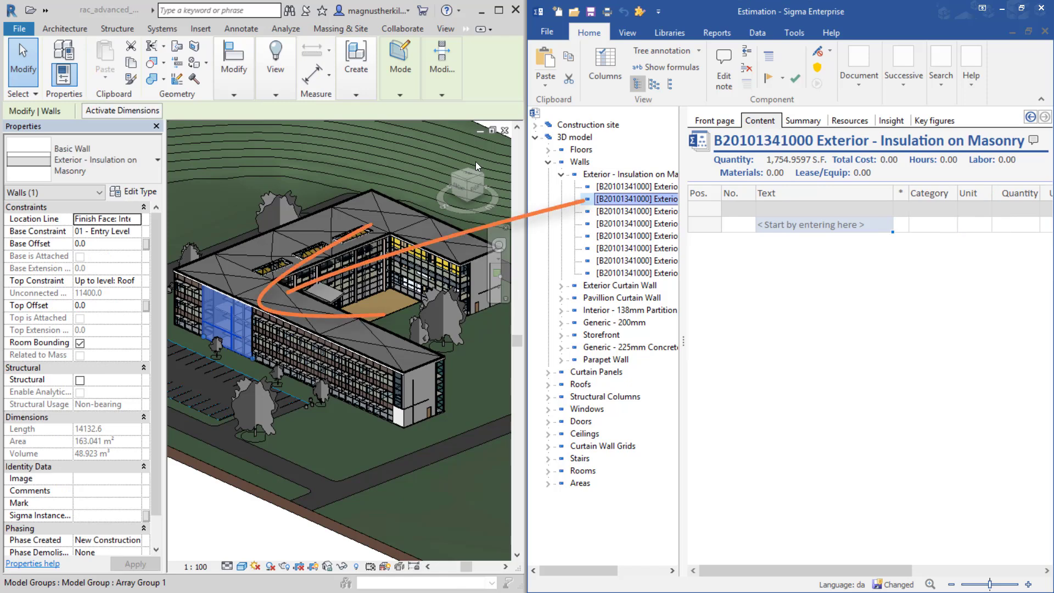
pyautogui.click(583, 175)
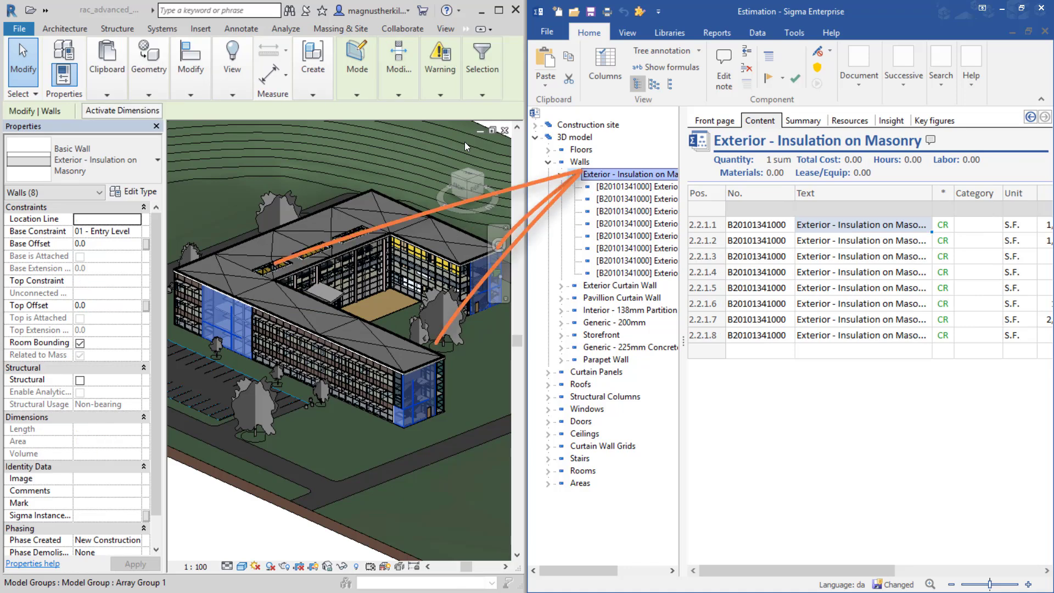
pyautogui.click(579, 162)
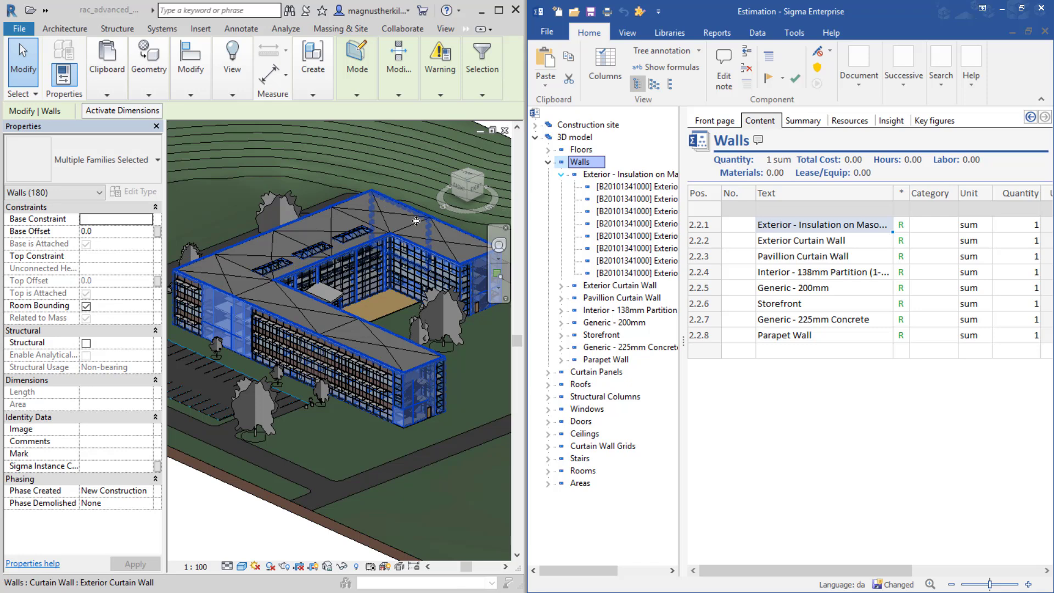
pyautogui.click(348, 218)
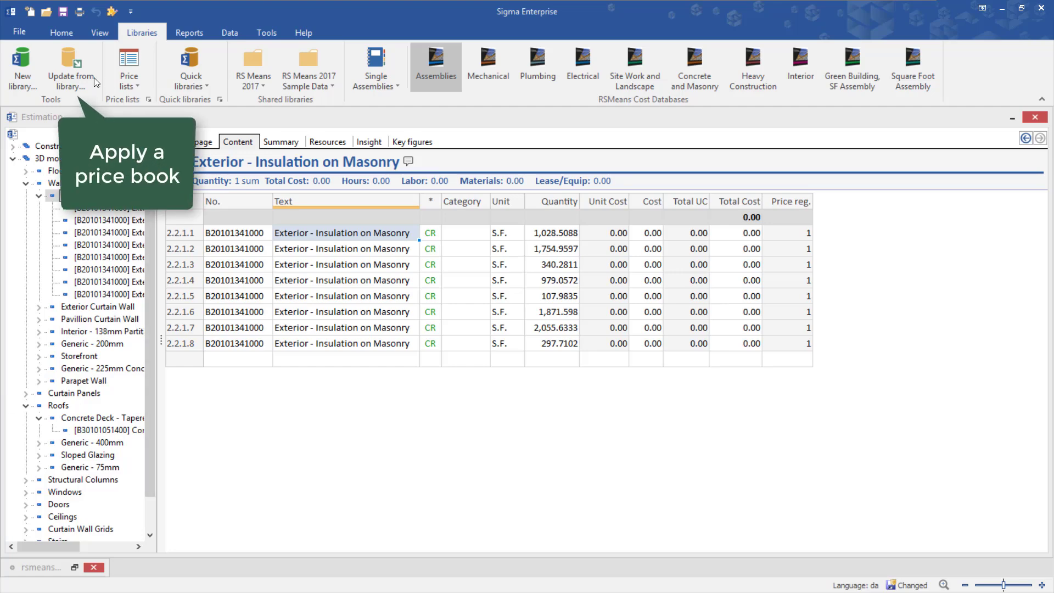
# - Update the estimate's components from the RSMeans assemblies 2017 library to fill in brick-wall costs
pyautogui.click(65, 64)
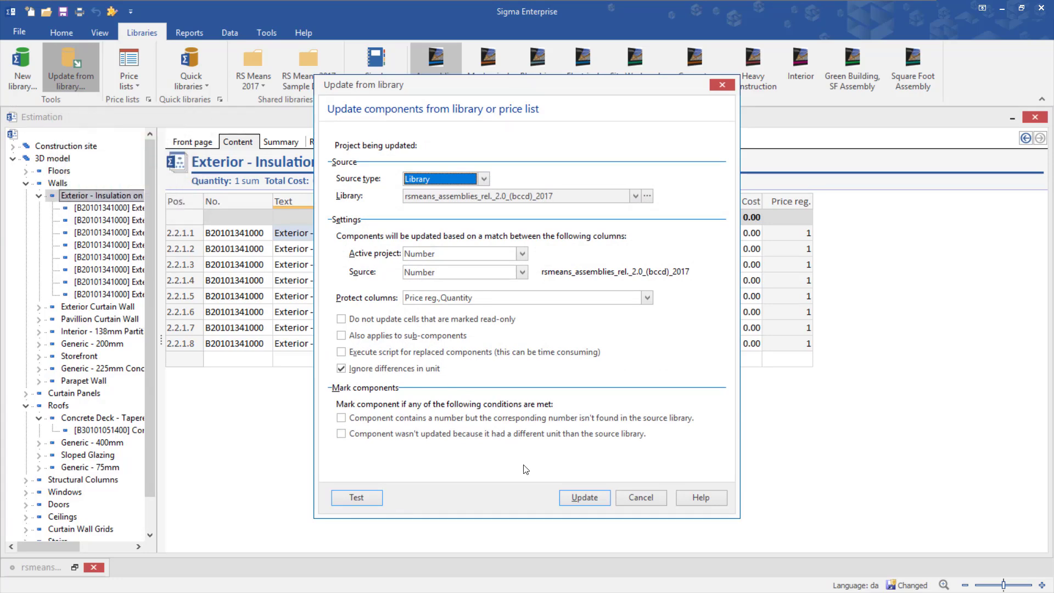
pyautogui.click(569, 497)
pyautogui.press('Return')
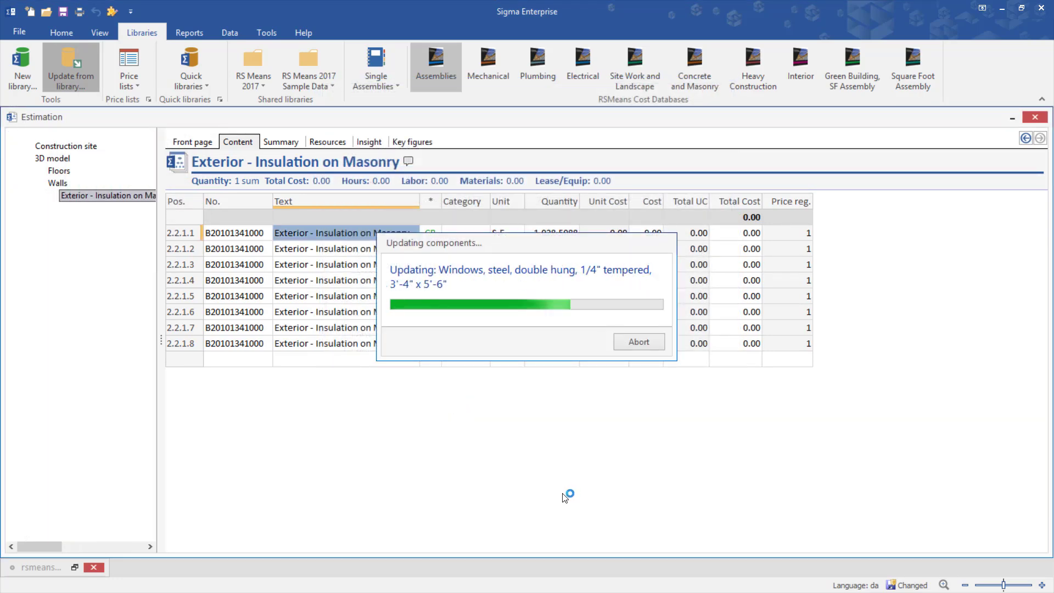
pyautogui.press('Return')
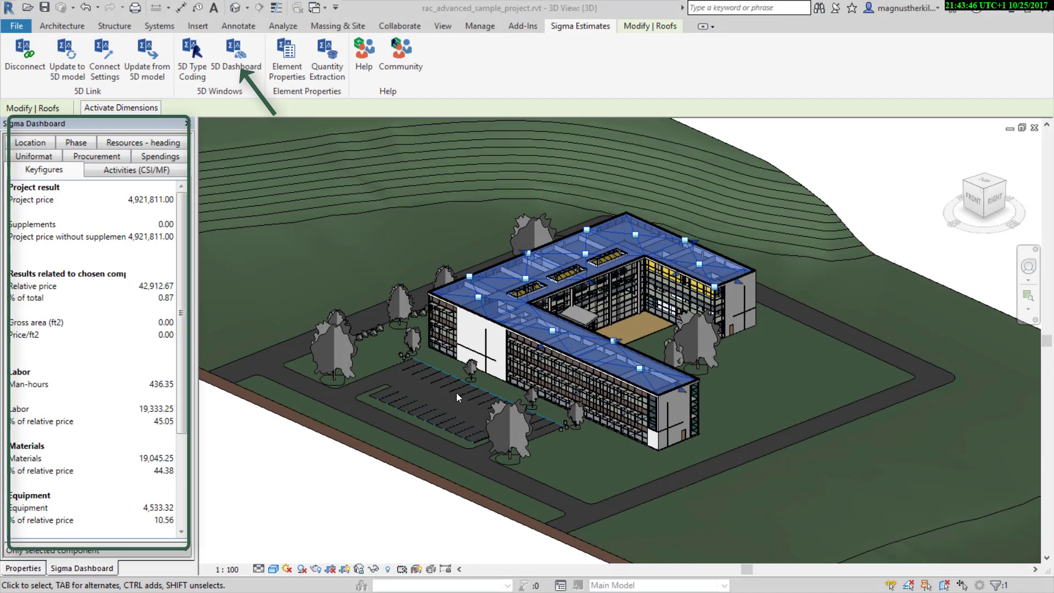
# - Select a wall panel to show its Sigma Dashboard key figures
pyautogui.click(459, 332)
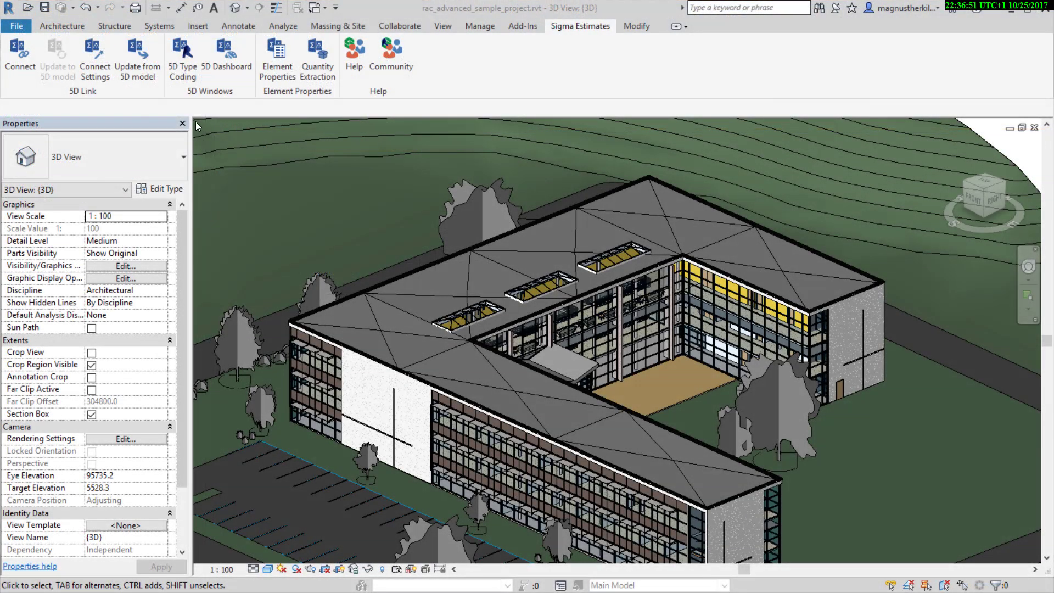
pyautogui.click(183, 61)
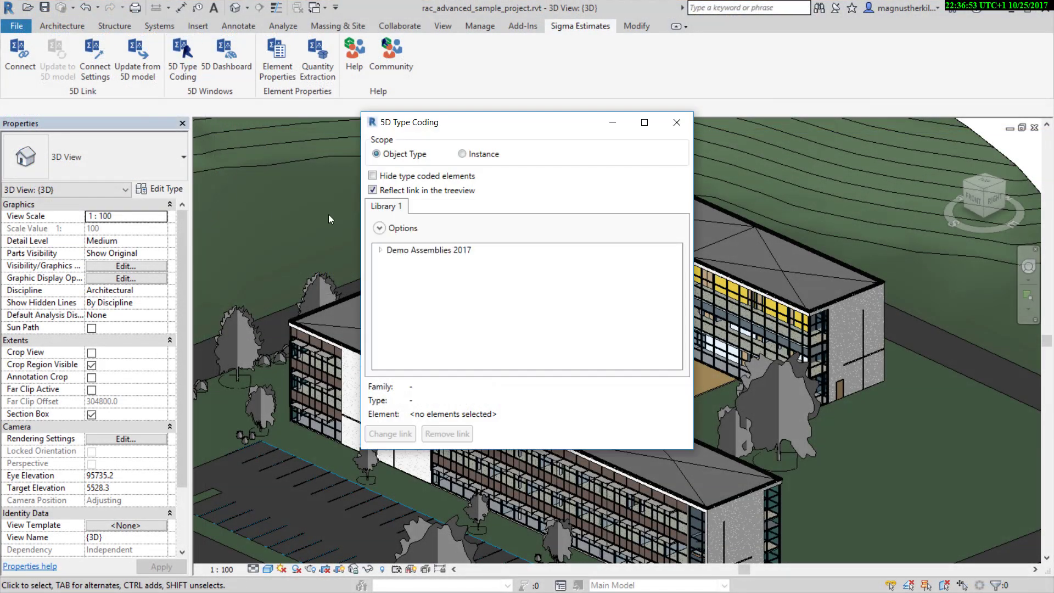
pyautogui.click(380, 251)
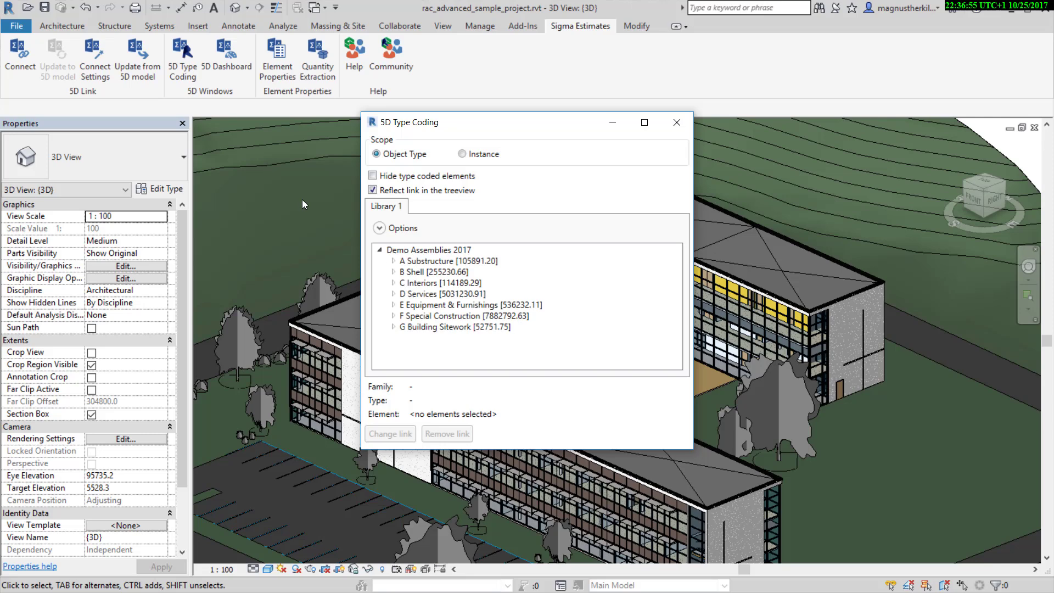
pyautogui.click(344, 381)
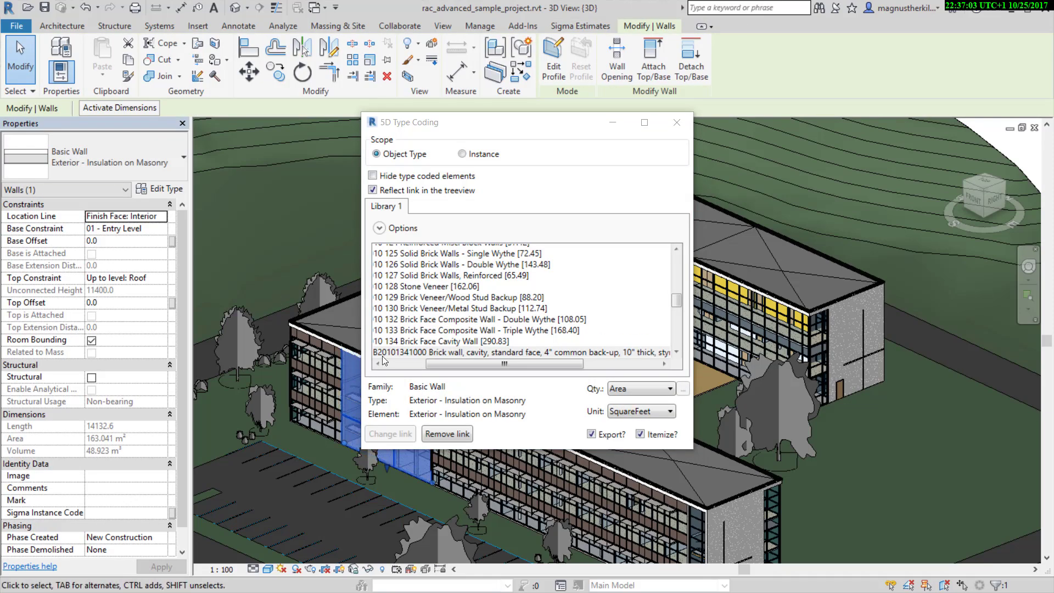
pyautogui.click(427, 354)
pyautogui.scroll(-2, 414, 354)
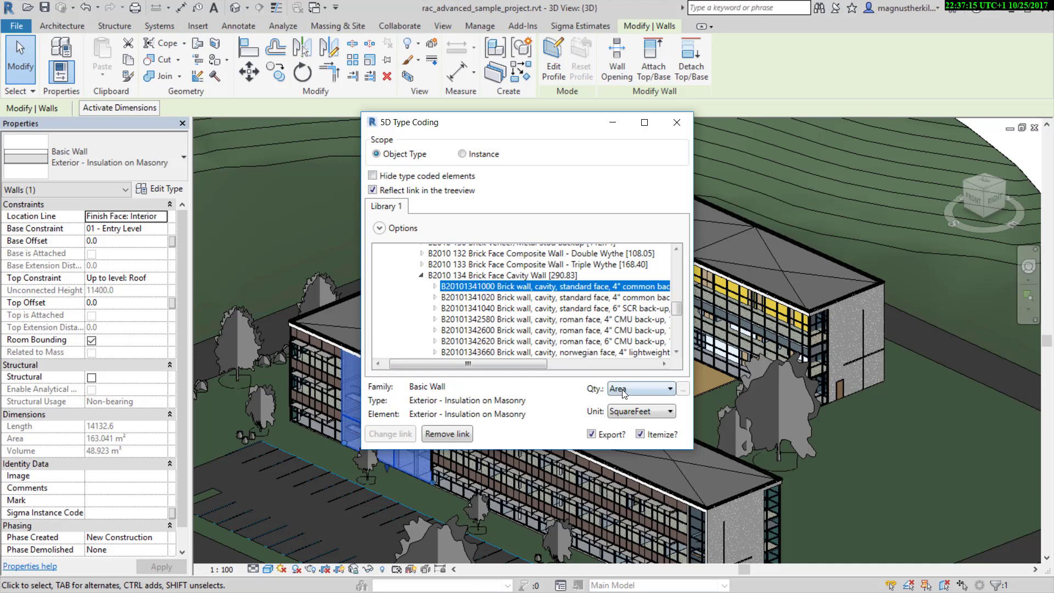
pyautogui.click(648, 388)
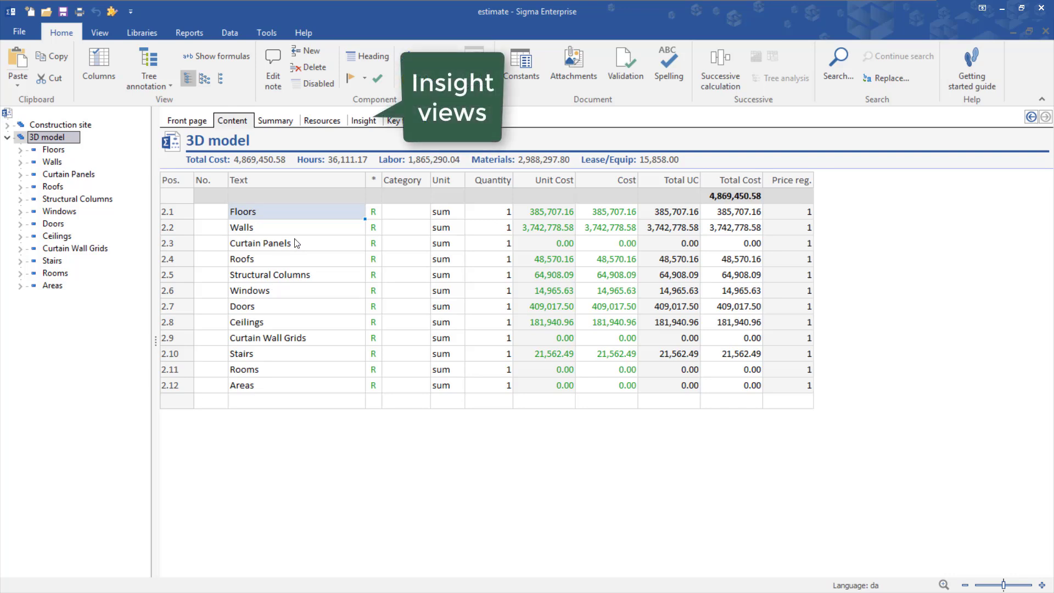
# - Show the 3D model's costs in Insight by Location - Assemblies and Location - Work
pyautogui.click(365, 121)
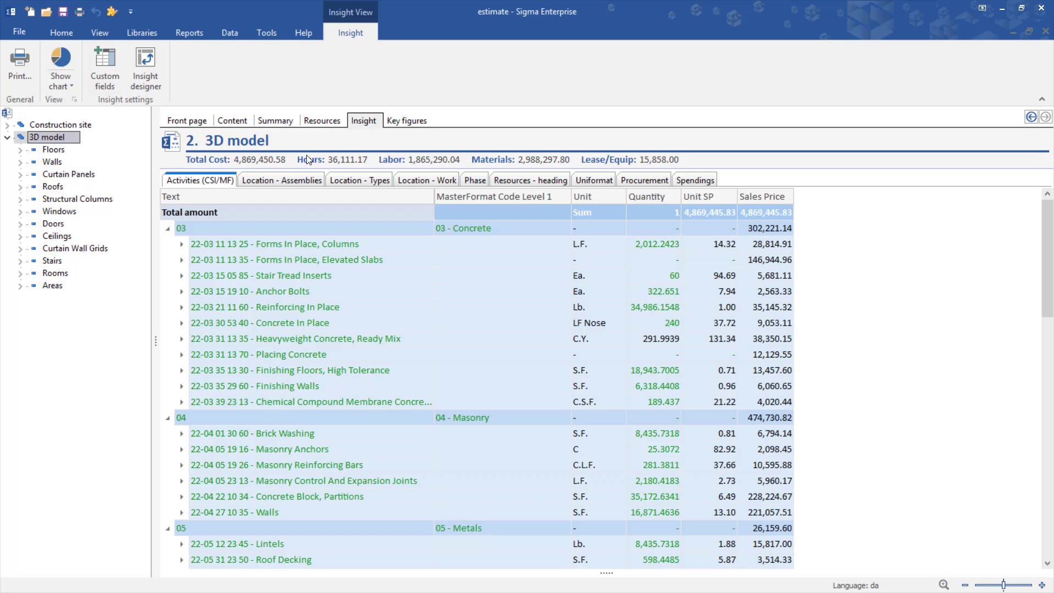
pyautogui.click(285, 179)
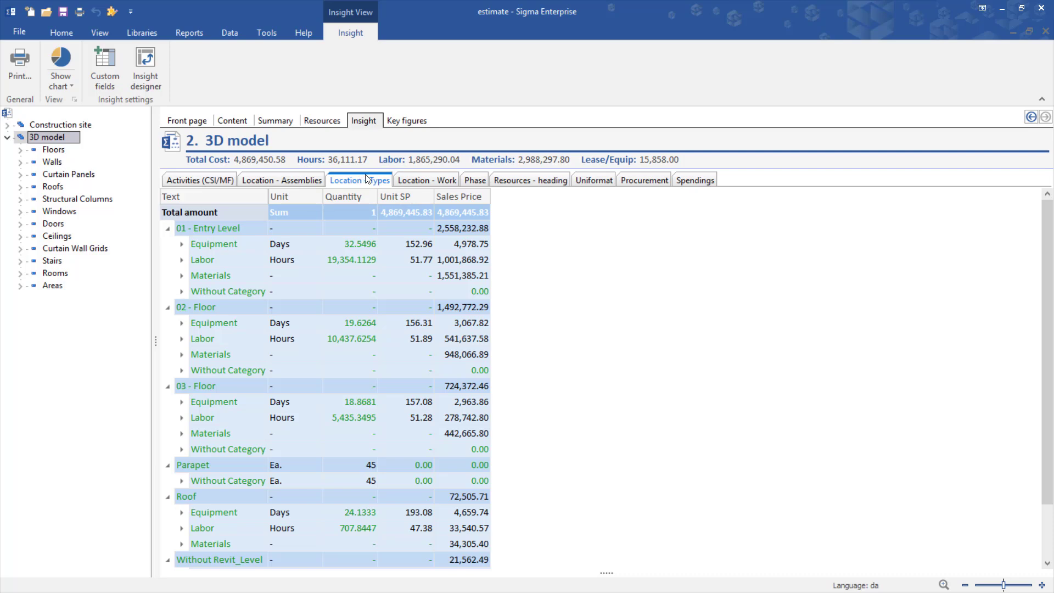
pyautogui.click(405, 181)
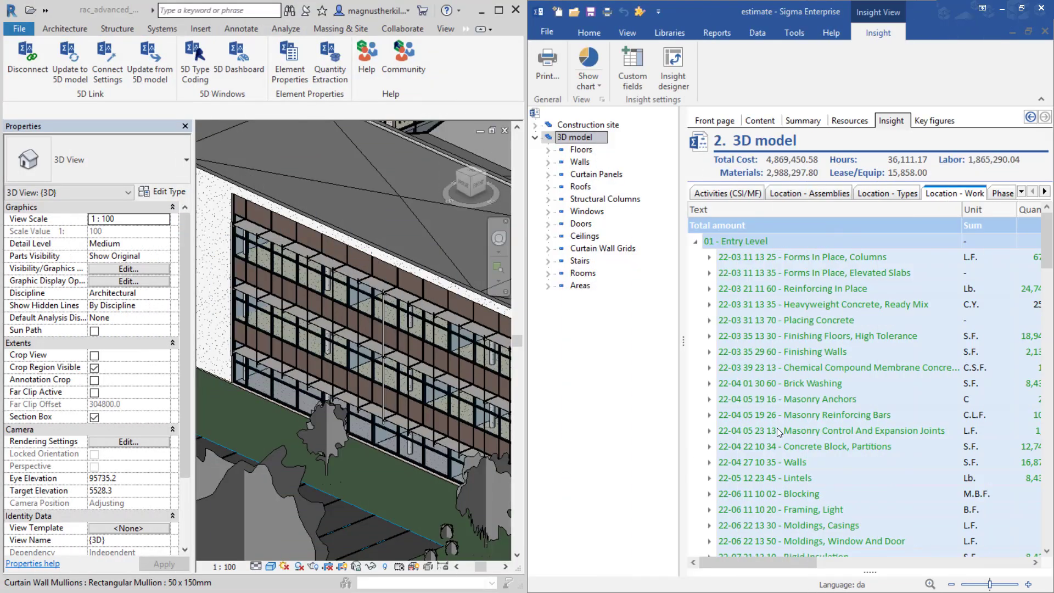
pyautogui.scroll(-10, 765, 403)
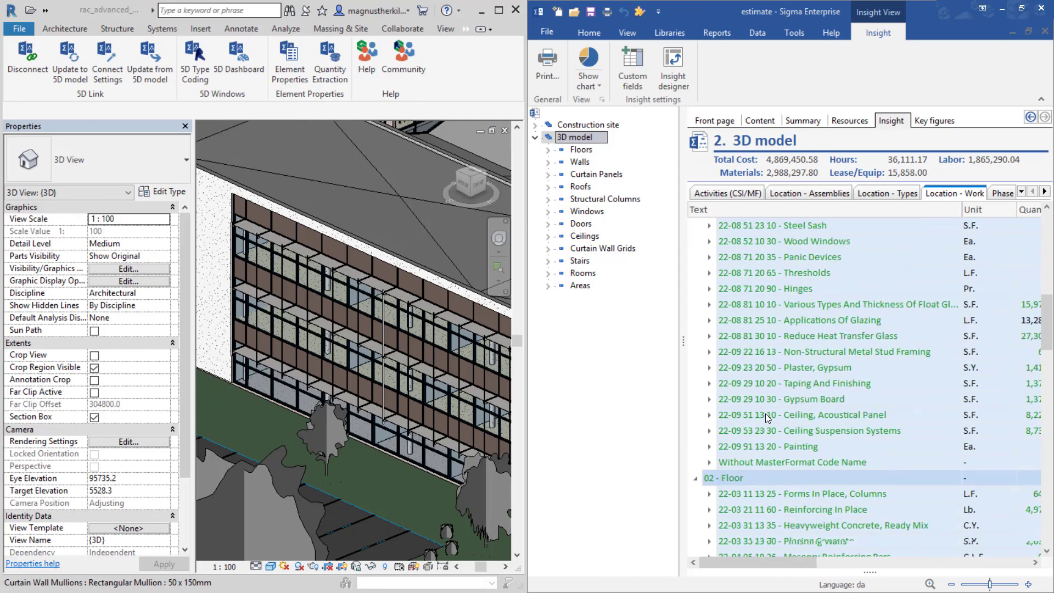
pyautogui.scroll(-3, 765, 415)
pyautogui.click(779, 477)
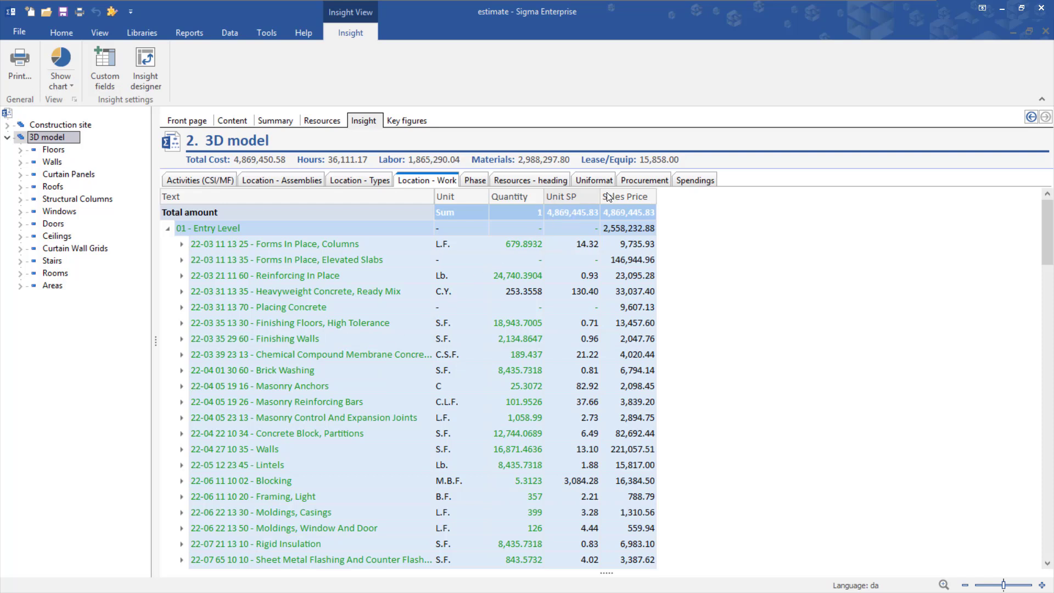
# - Break the 3D model's costs down by Spendings and Resources - heading and show them as a chart
pyautogui.click(695, 180)
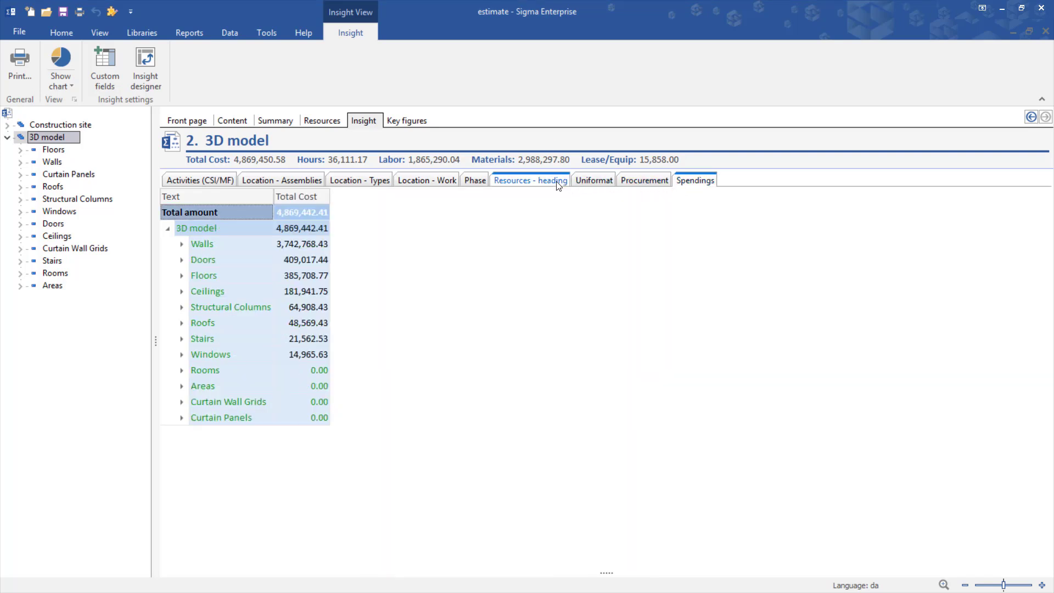
pyautogui.click(526, 181)
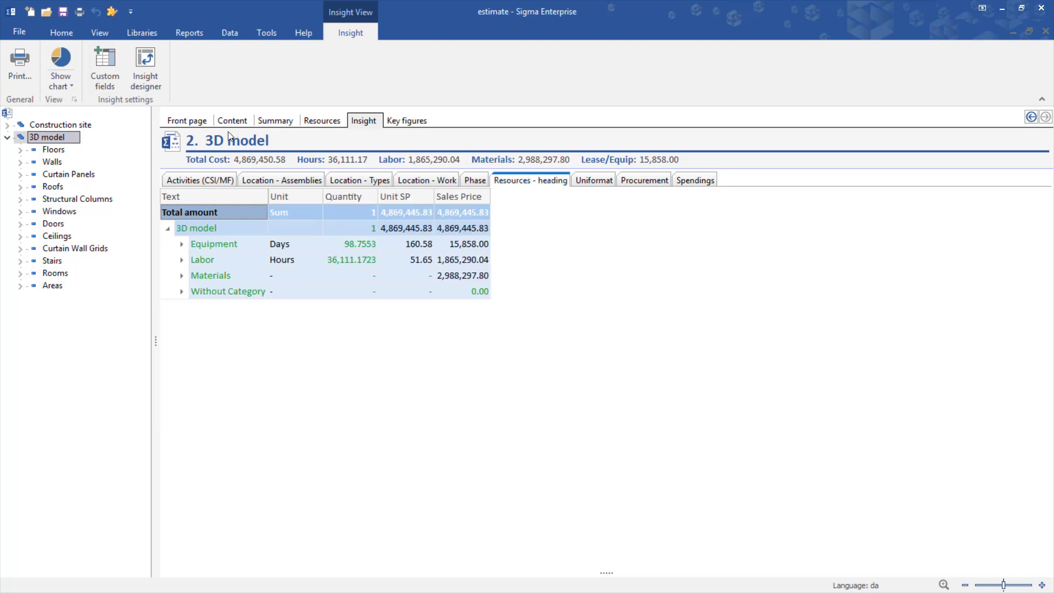
pyautogui.click(198, 226)
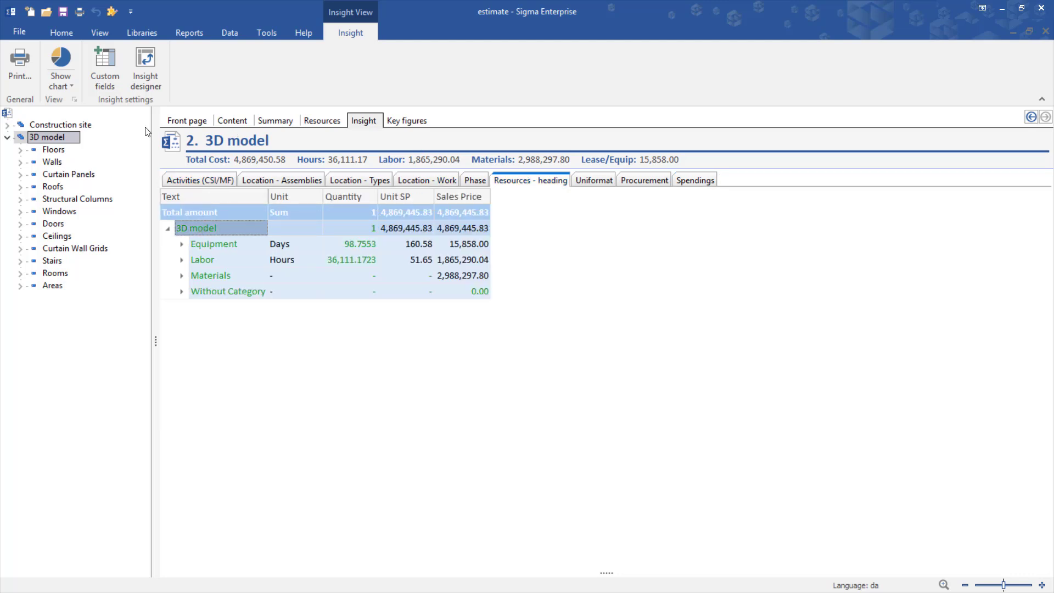
pyautogui.click(62, 57)
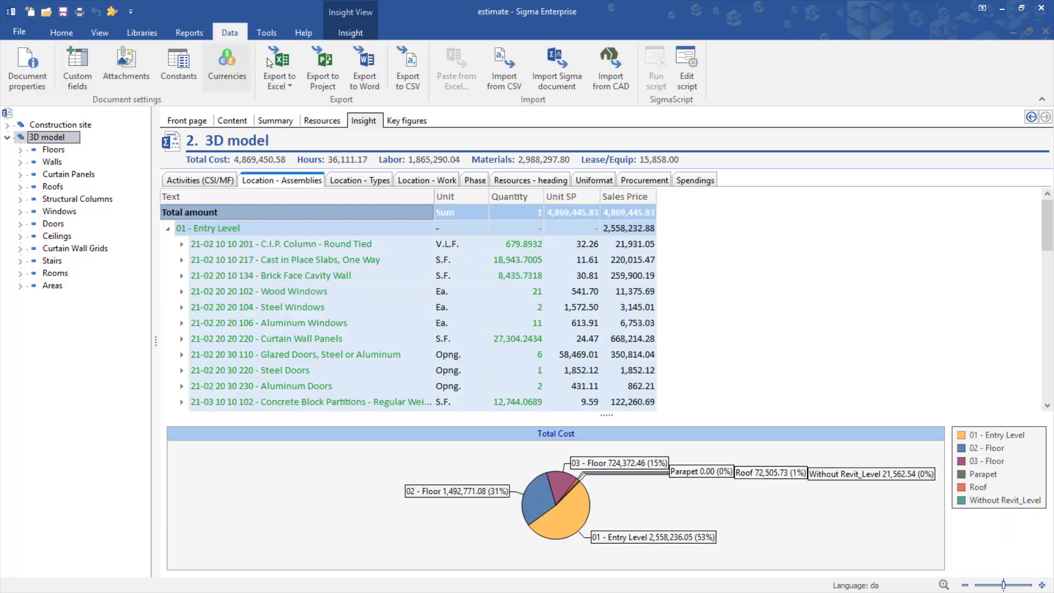
# - Export the current page to Excel, then view the estimate's resources and key figures
pyautogui.click(289, 86)
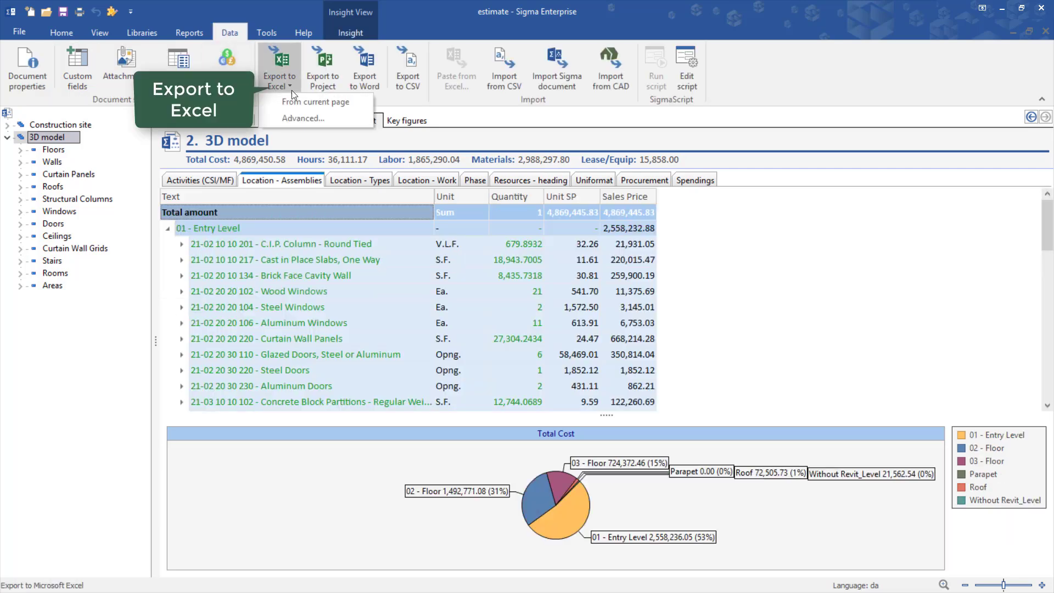
pyautogui.click(292, 101)
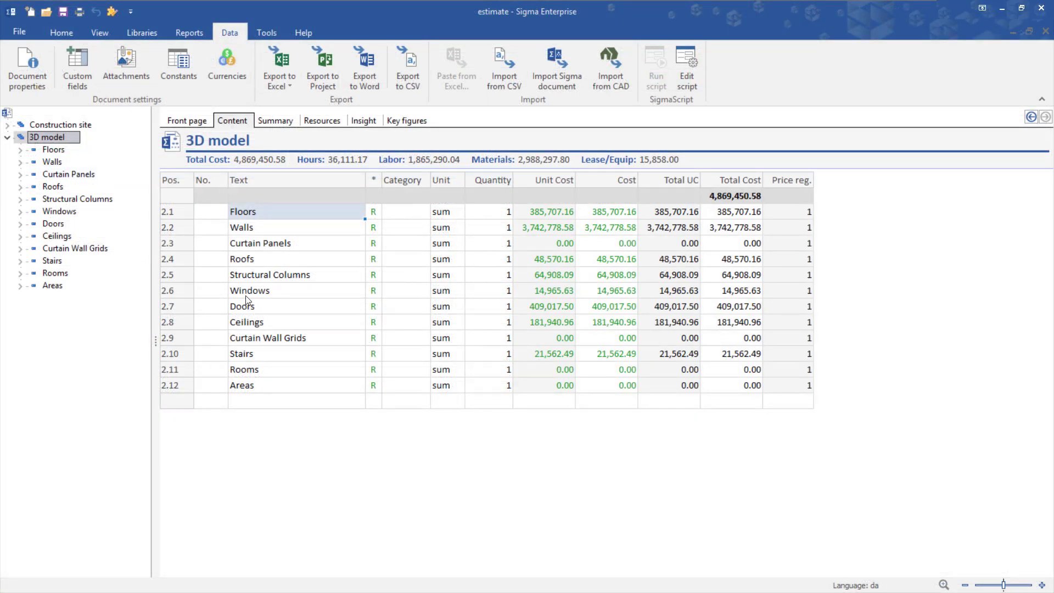
pyautogui.click(328, 120)
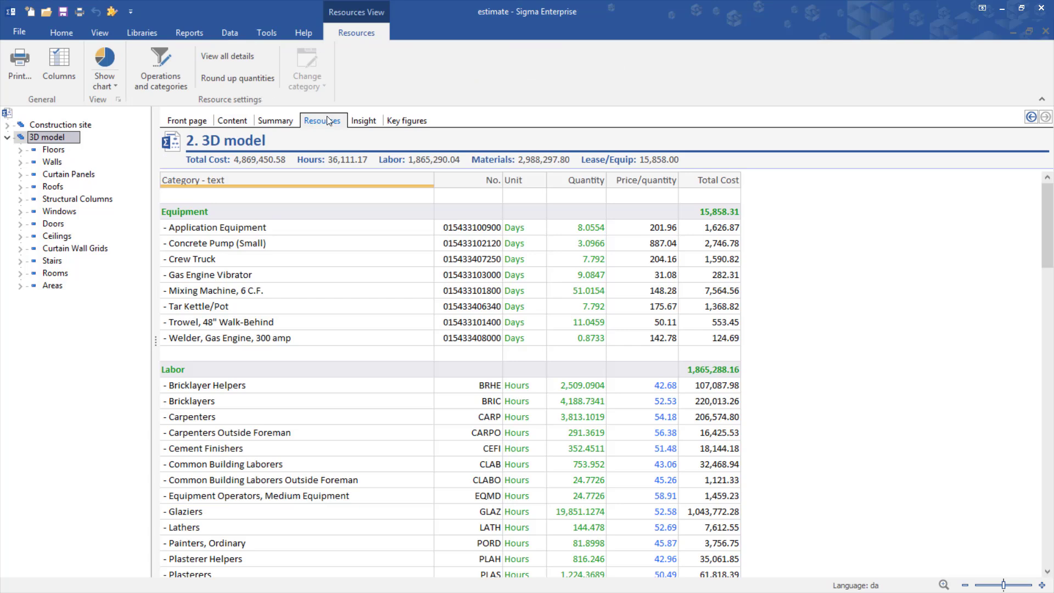
pyautogui.click(395, 121)
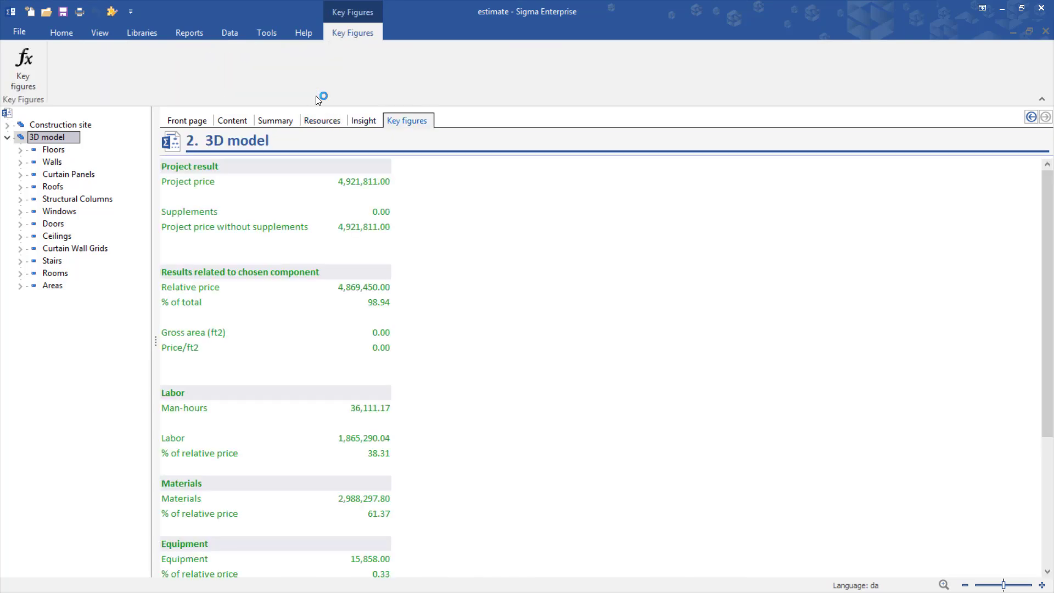